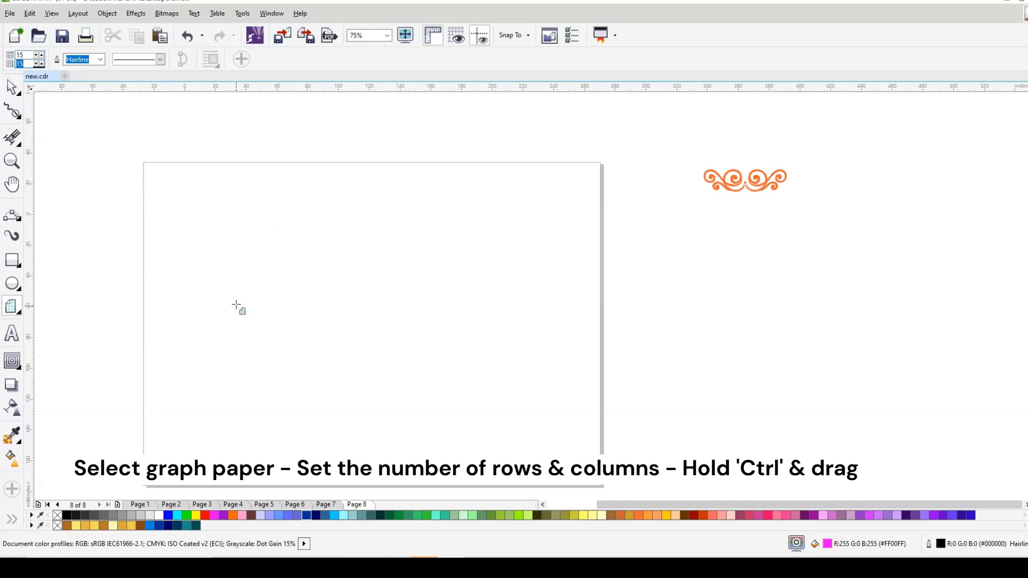
# Draw a 15 by 15 graph-paper grid about 143.6 mm square in the middle of the page and remove its fill.
pyautogui.scroll(1, 236, 304)
pyautogui.scroll(-1, 343, 196)
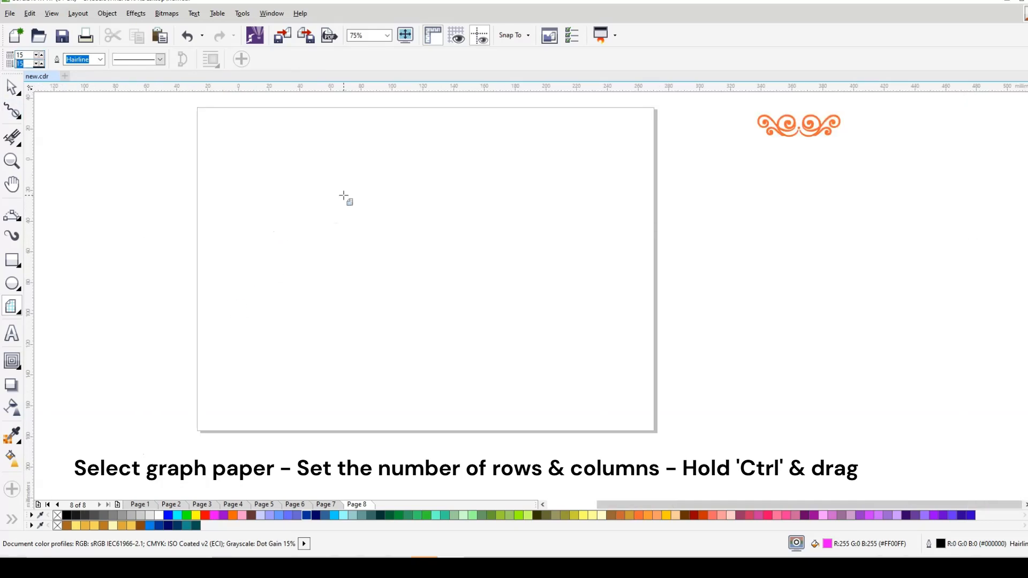
pyautogui.moveTo(317, 169); pyautogui.dragTo(534, 342)
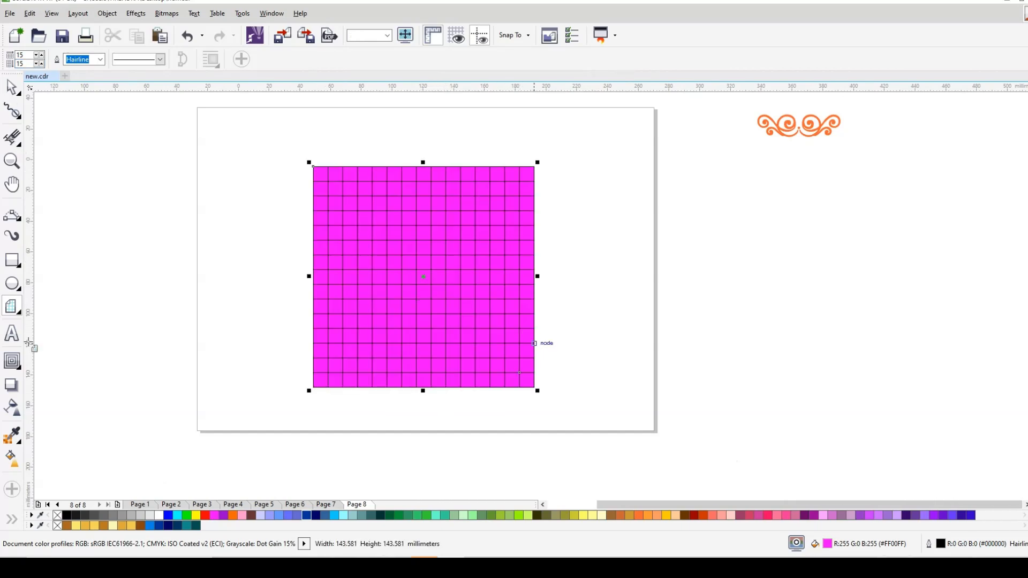
pyautogui.click(57, 515)
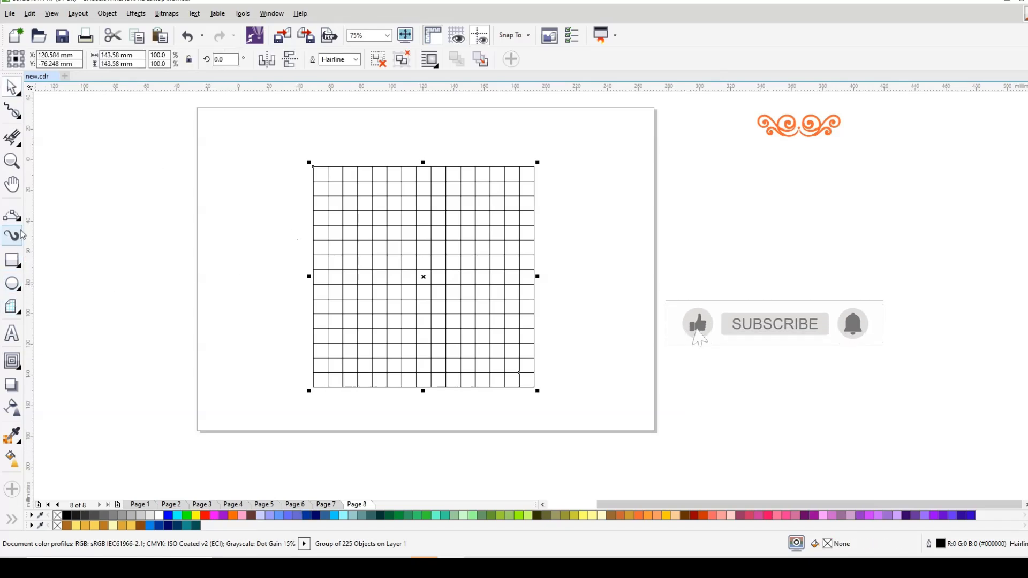
# Delete grid segments with the Virtual Segment Delete tool to carve a one-cell-wide square spiral from the centre outward, ending in a long lower tail.
pyautogui.click(23, 146)
pyautogui.click(76, 178)
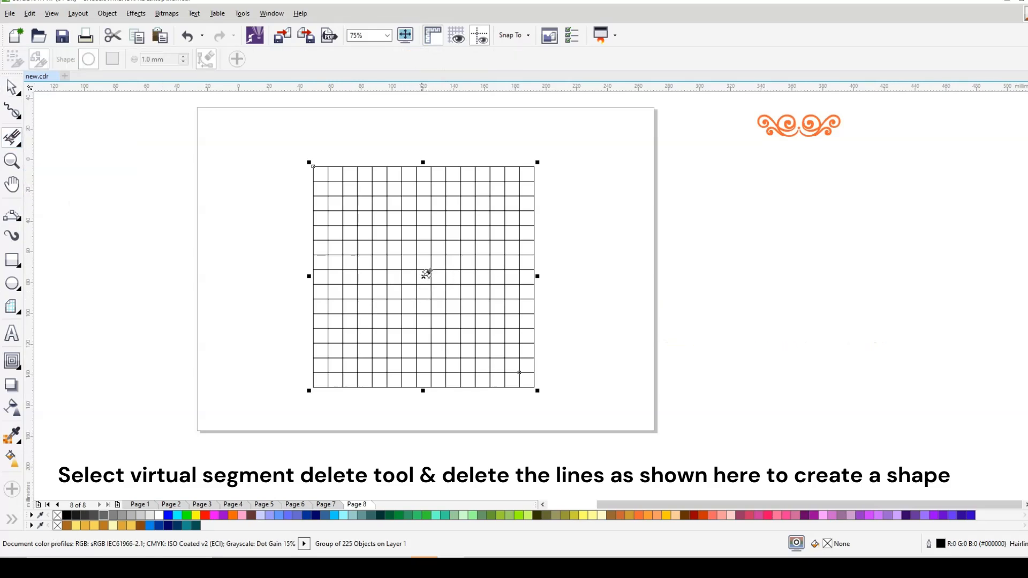
pyautogui.scroll(1, 425, 263)
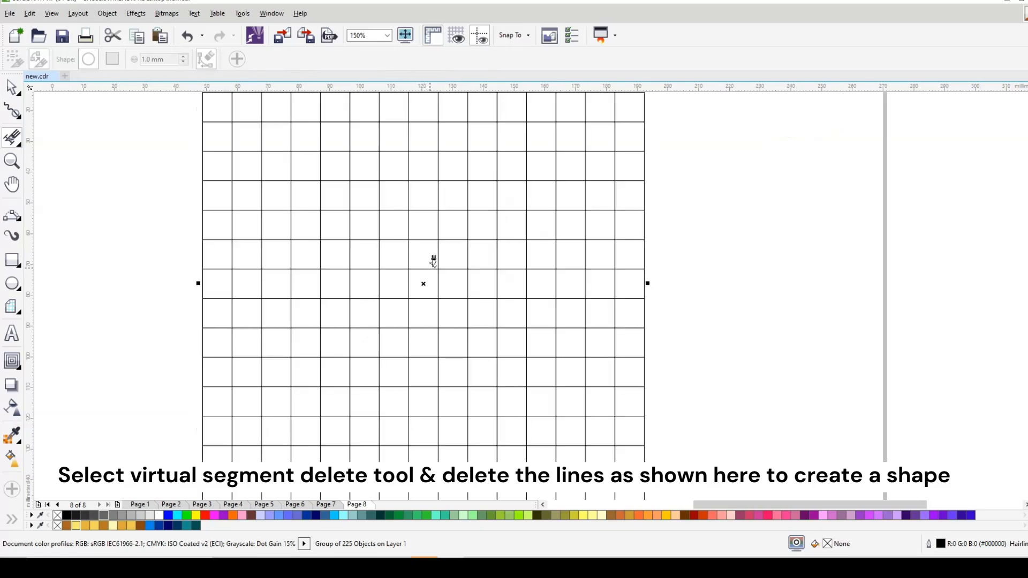
pyautogui.scroll(-1, 398, 305)
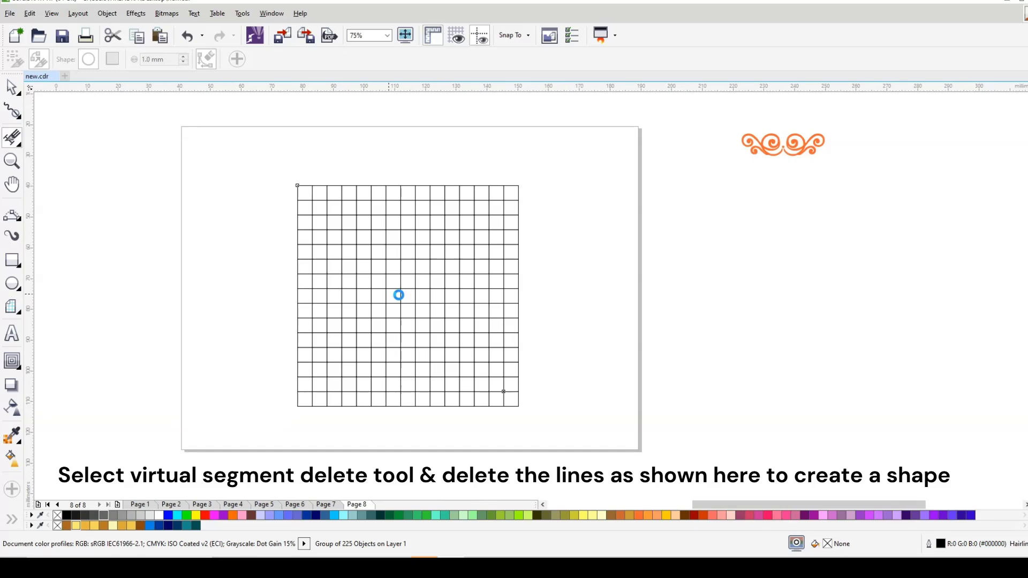
pyautogui.scroll(1, 396, 293)
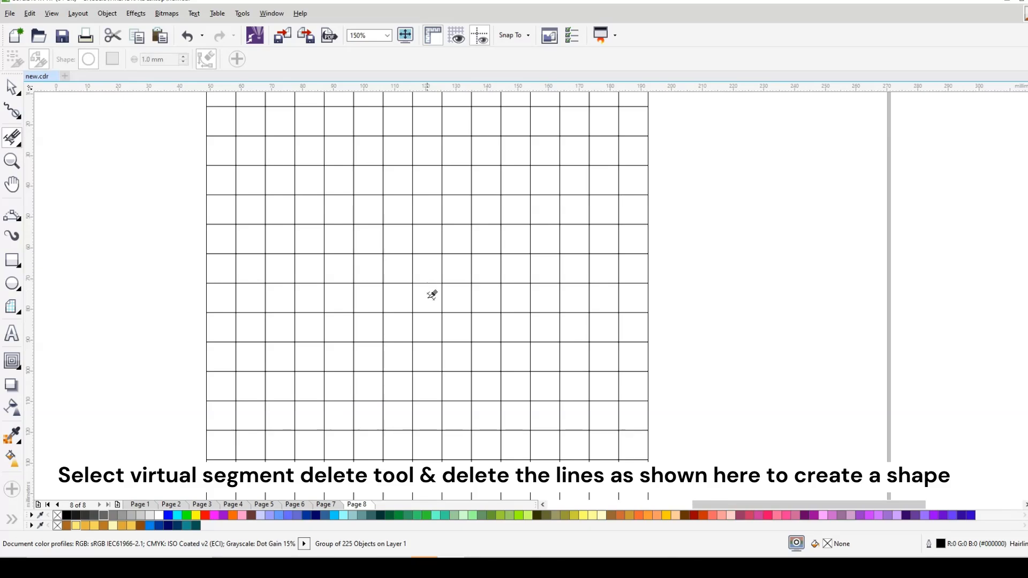
pyautogui.moveTo(448, 263); pyautogui.dragTo(488, 269)
pyautogui.moveTo(482, 317); pyautogui.dragTo(490, 361)
pyautogui.moveTo(462, 349); pyautogui.dragTo(310, 413)
pyautogui.hotkey('ctrl', 'z')
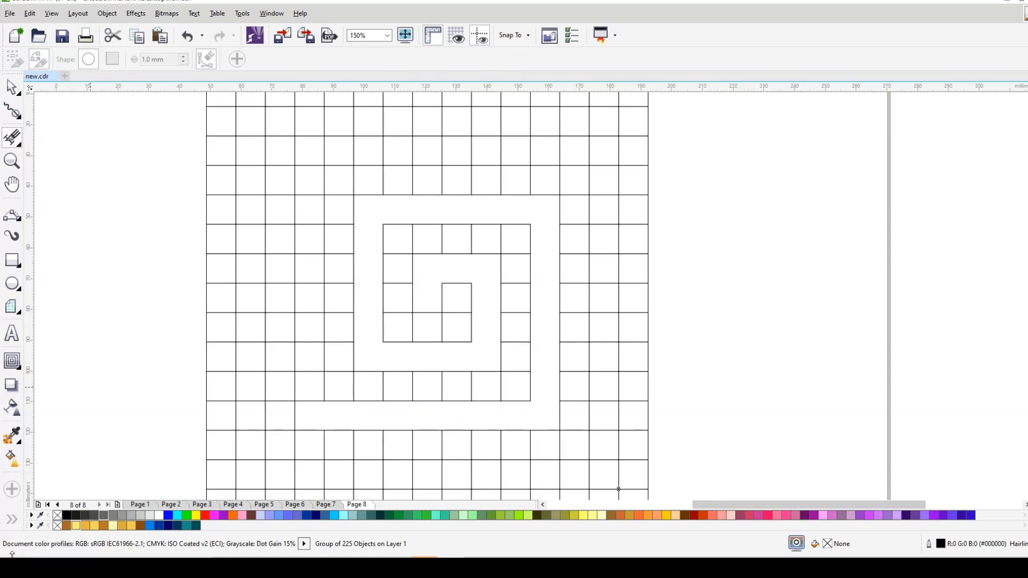
# Fill the carved spiral path with light blue using the Smart Fill tool.
pyautogui.click(11, 520)
pyautogui.click(37, 491)
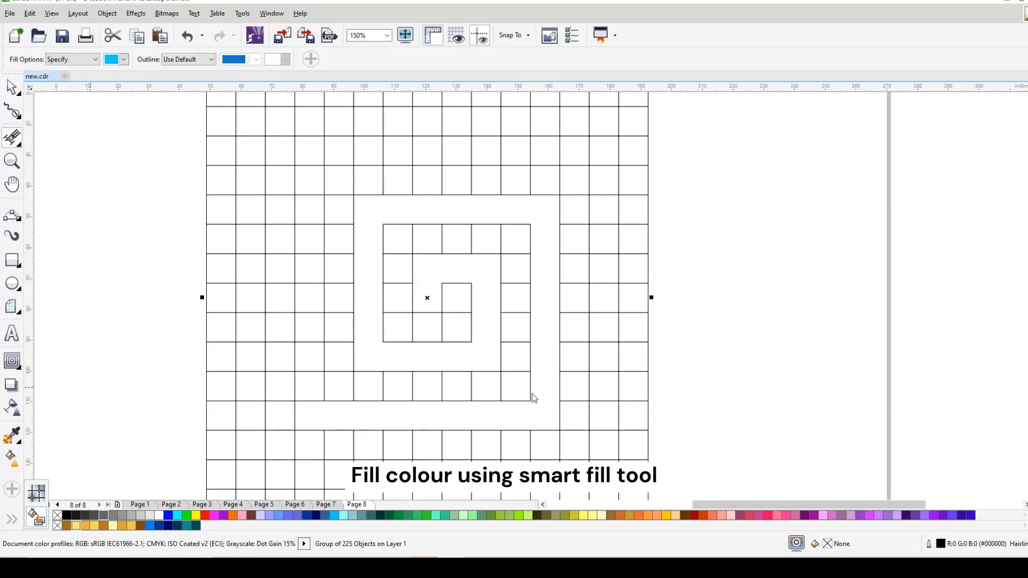
pyautogui.click(532, 408)
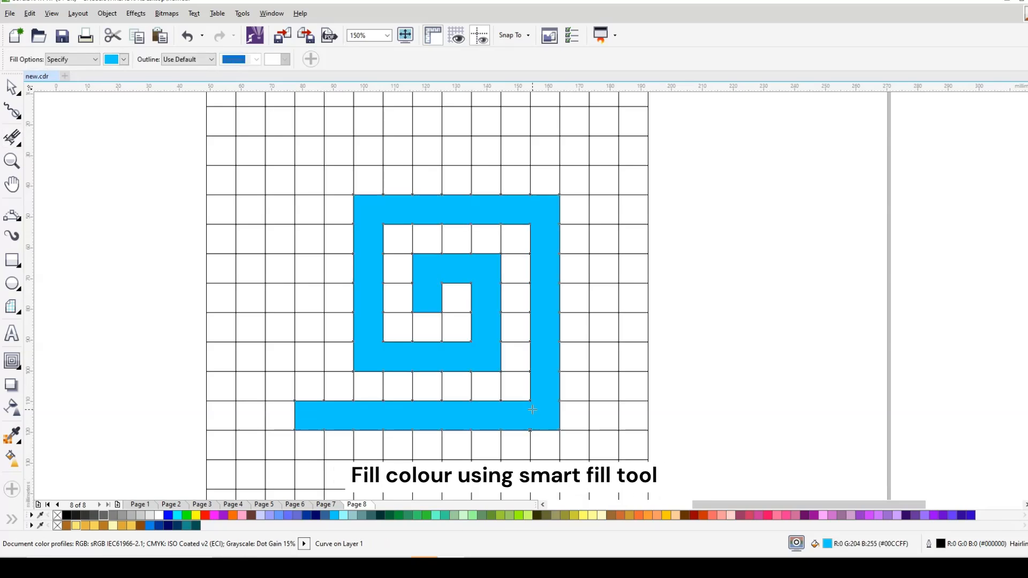
# Move the blue spiral off the grid to the right and delete the leftover grid.
pyautogui.click(12, 87)
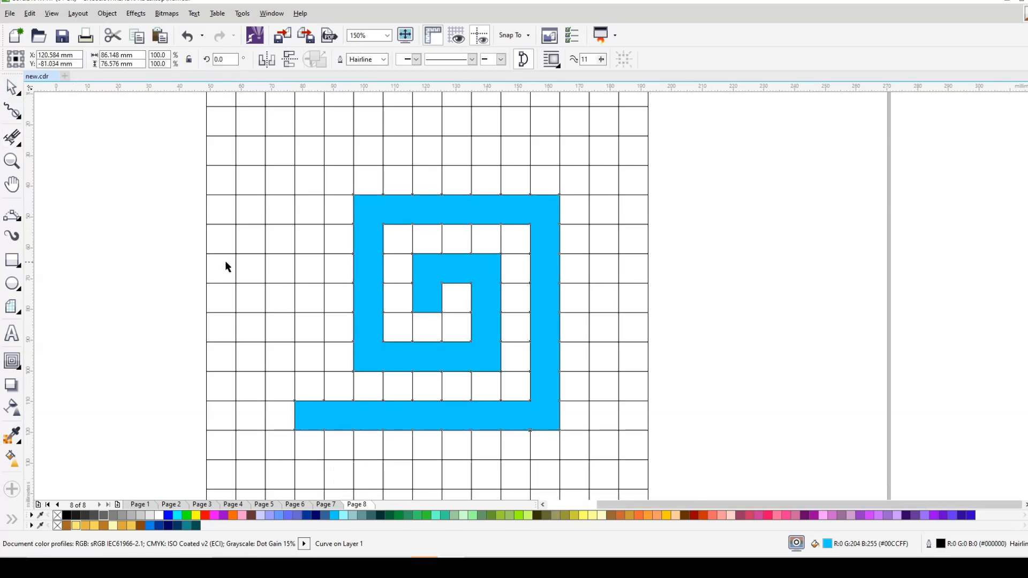
pyautogui.scroll(-2, 224, 264)
pyautogui.moveTo(346, 283); pyautogui.dragTo(566, 284)
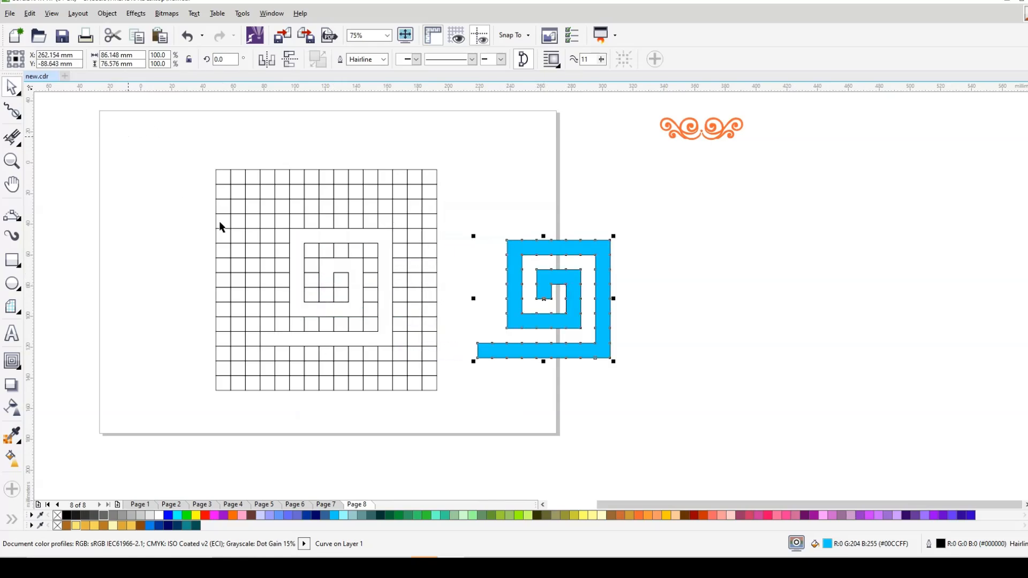
pyautogui.moveTo(129, 136); pyautogui.dragTo(490, 435)
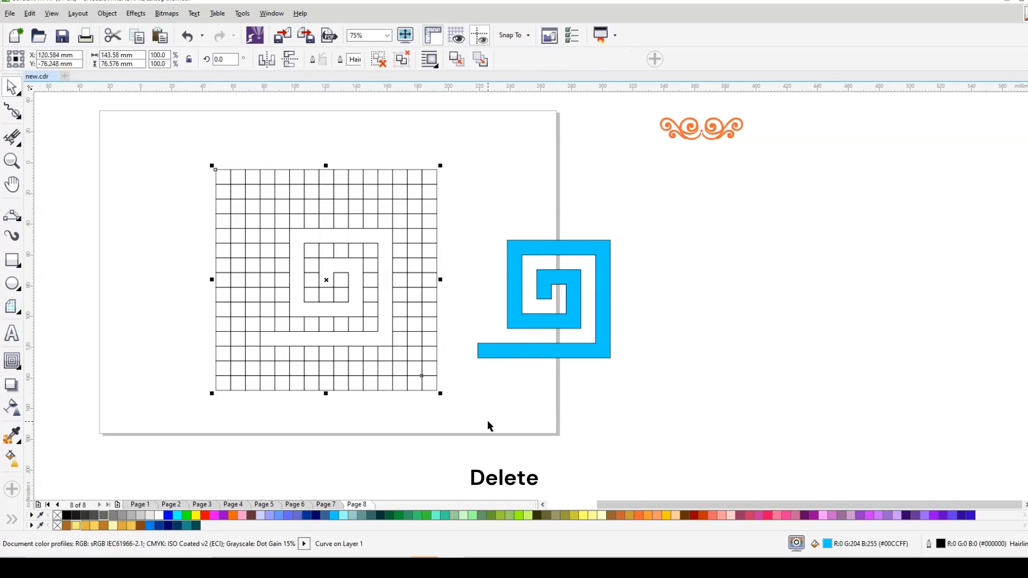
pyautogui.press('Delete')
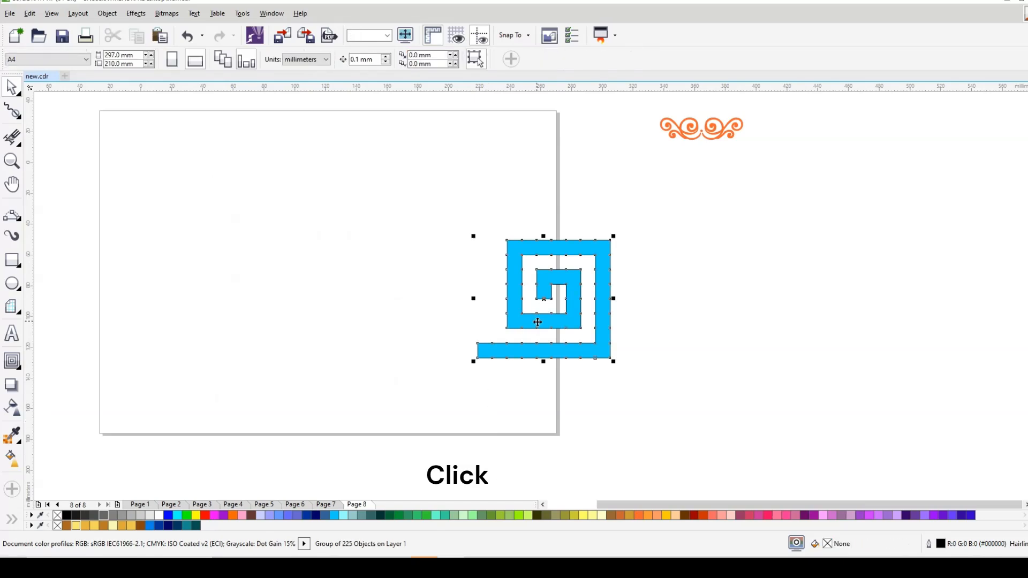
# Move the blue spiral back onto the page and mirror it vertically.
pyautogui.moveTo(534, 320); pyautogui.dragTo(315, 302)
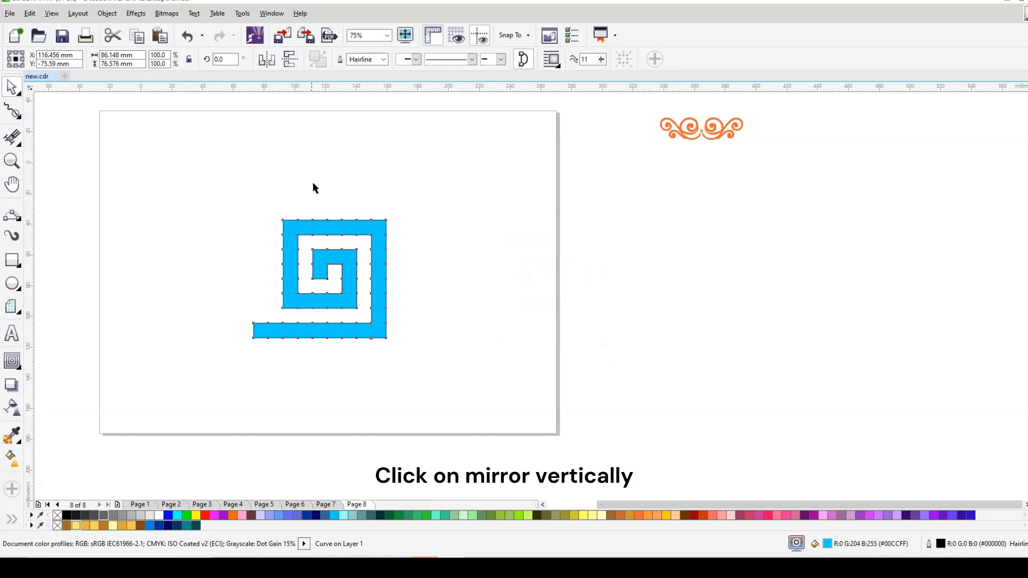
pyautogui.hotkey('ctrl', 'shift', 'v')
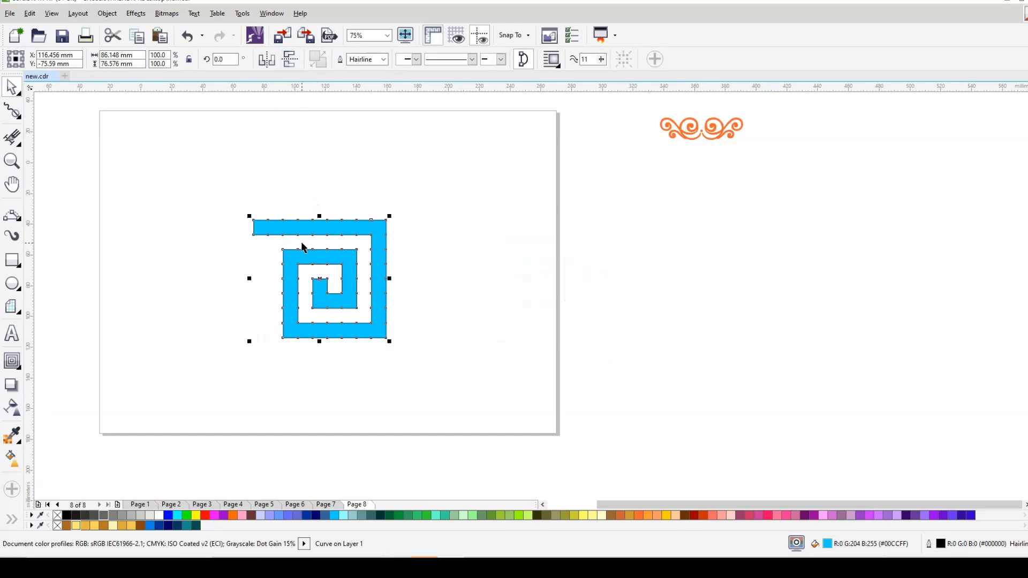
# Create a horizontally mirrored copy of the spiral directly against its right edge.
pyautogui.scroll(-2, 303, 251)
pyautogui.scroll(2, 550, 280)
pyautogui.moveTo(403, 265); pyautogui.dragTo(558, 271)
pyautogui.rightClick(557, 271)
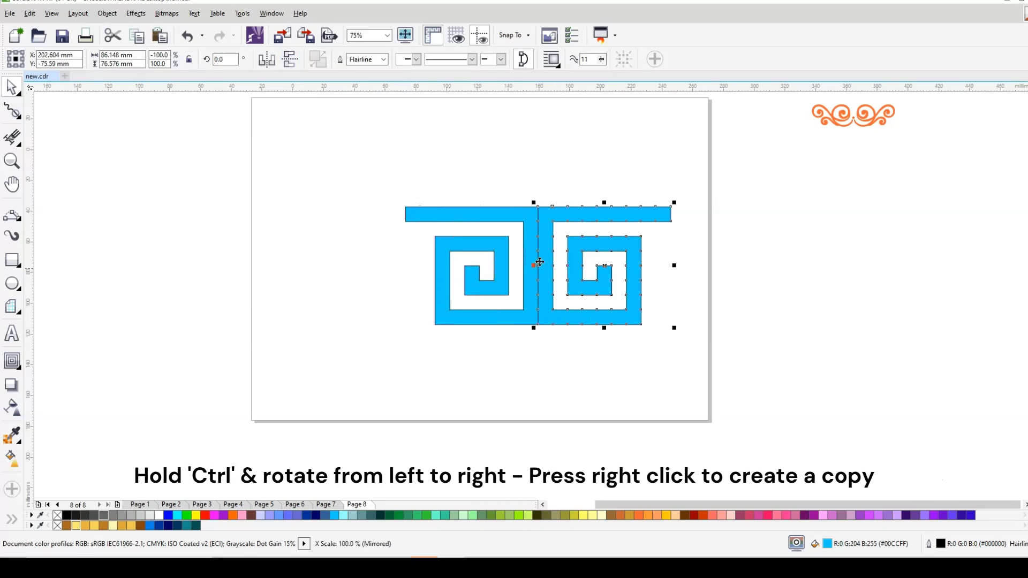
# Shift the mirrored copy left until the two central vertical bars overlap, and weld both spirals into one shape.
pyautogui.scroll(2, 540, 262)
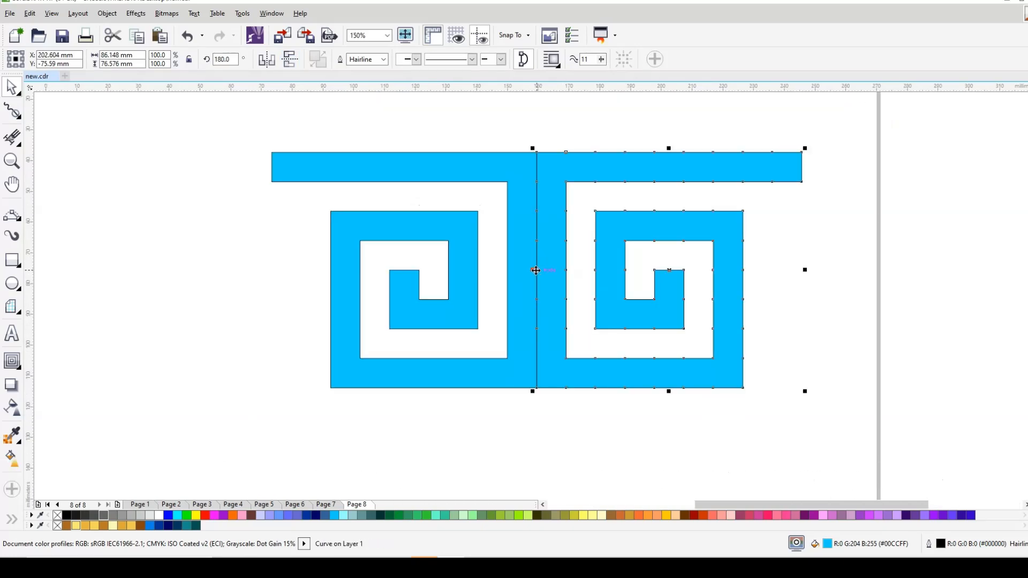
pyautogui.moveTo(537, 270); pyautogui.dragTo(504, 269)
pyautogui.scroll(-2, 504, 244)
pyautogui.moveTo(349, 161); pyautogui.dragTo(704, 355)
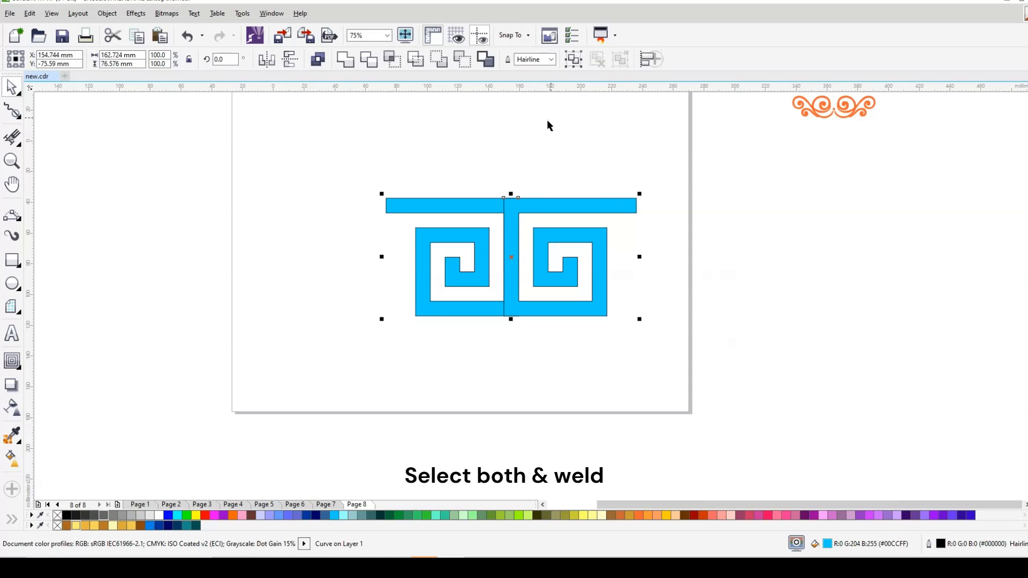
pyautogui.click(348, 62)
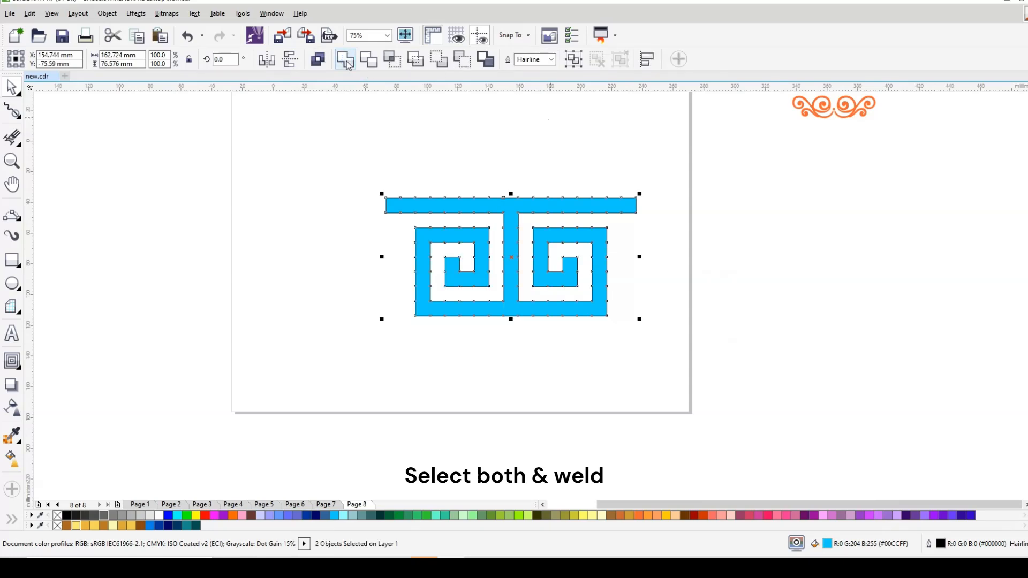
# Fill the welded motif with dark blue (#003399) and scale it down to 25% in the lower left part of the page.
pyautogui.click(308, 515)
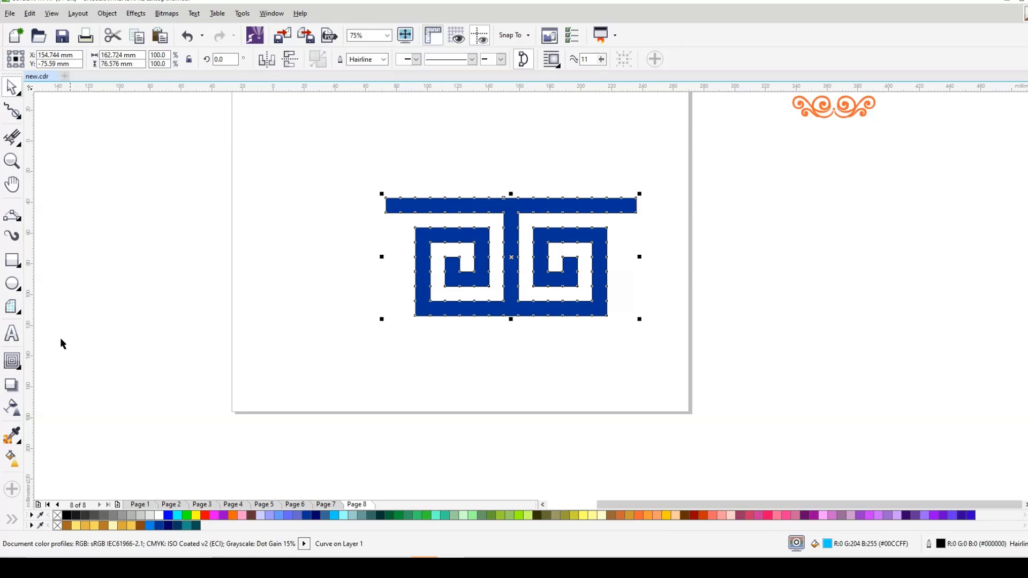
pyautogui.moveTo(511, 258); pyautogui.dragTo(372, 285)
pyautogui.click(499, 227)
pyautogui.moveTo(500, 224); pyautogui.dragTo(413, 267)
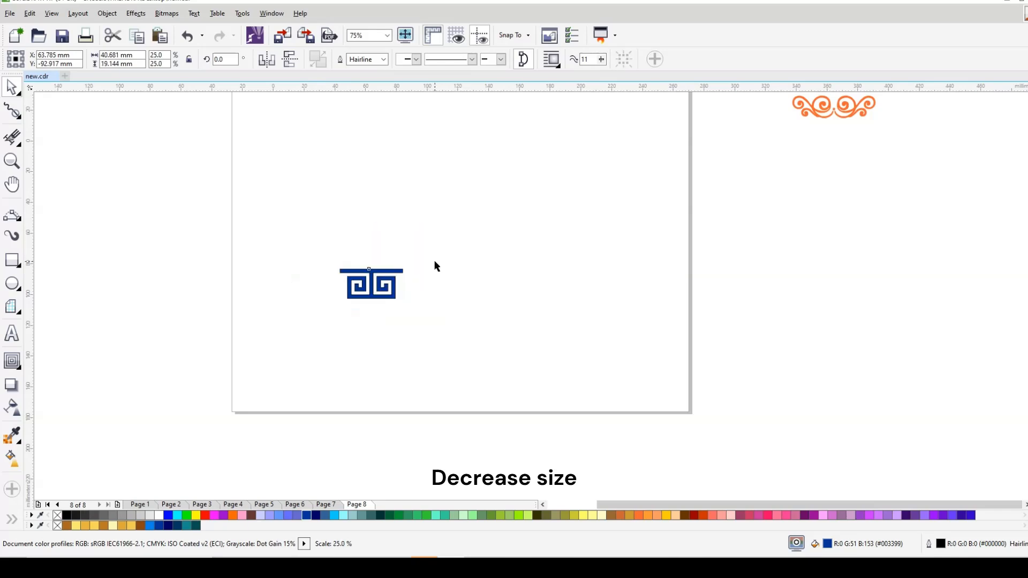
# Copy the motif against its right edge and repeat the copy until the horizontal row has 12 motifs.
pyautogui.moveTo(334, 282); pyautogui.dragTo(425, 287)
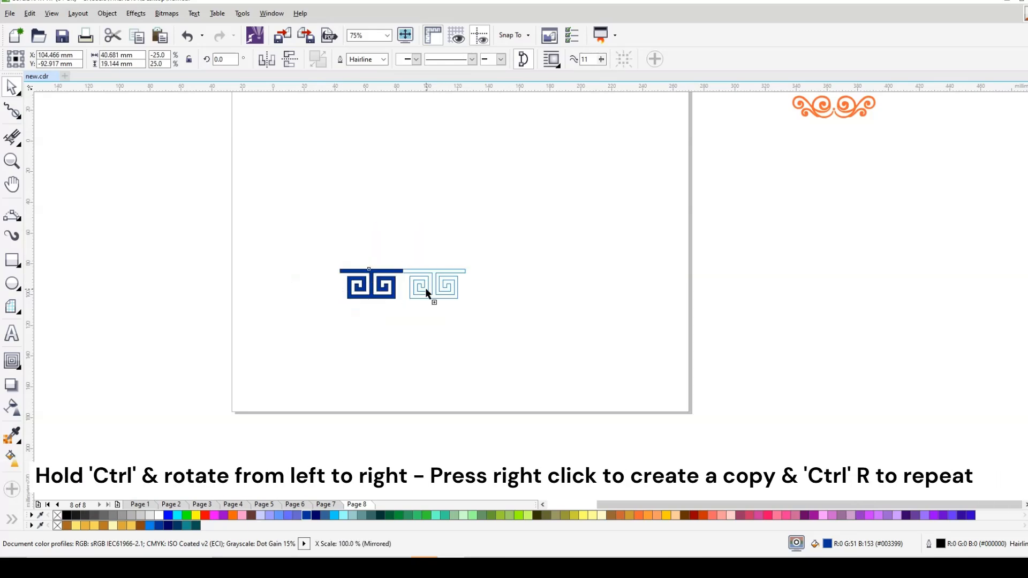
pyautogui.moveTo(487, 299); pyautogui.dragTo(489, 298)
pyautogui.rightClick(488, 298)
pyautogui.hotkey('ctrl', 'r')
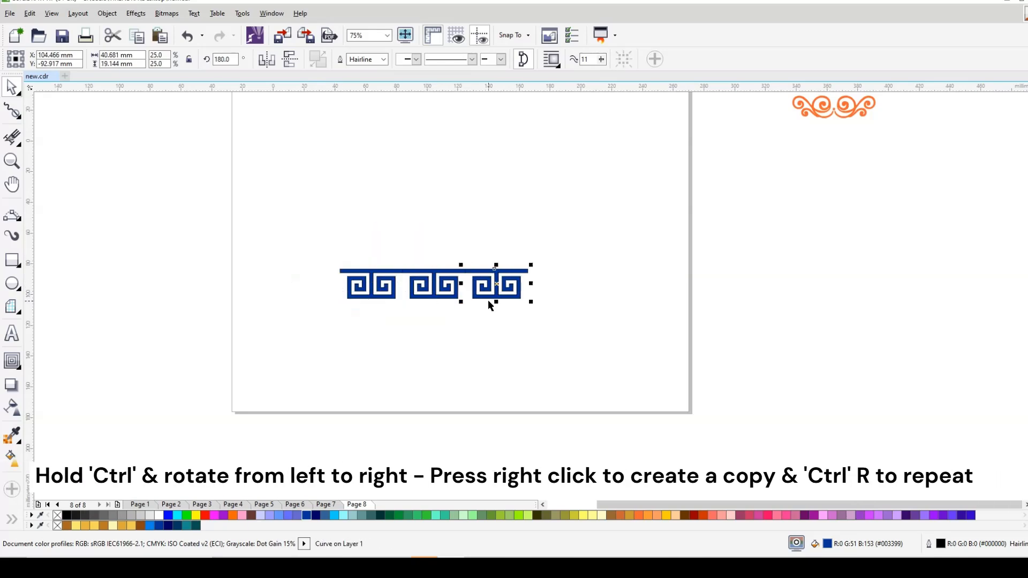
pyautogui.hotkey('ctrl', 'r')
pyautogui.hotkey('ctrl', 'r')
pyautogui.hotkey('ctrl', 'r')
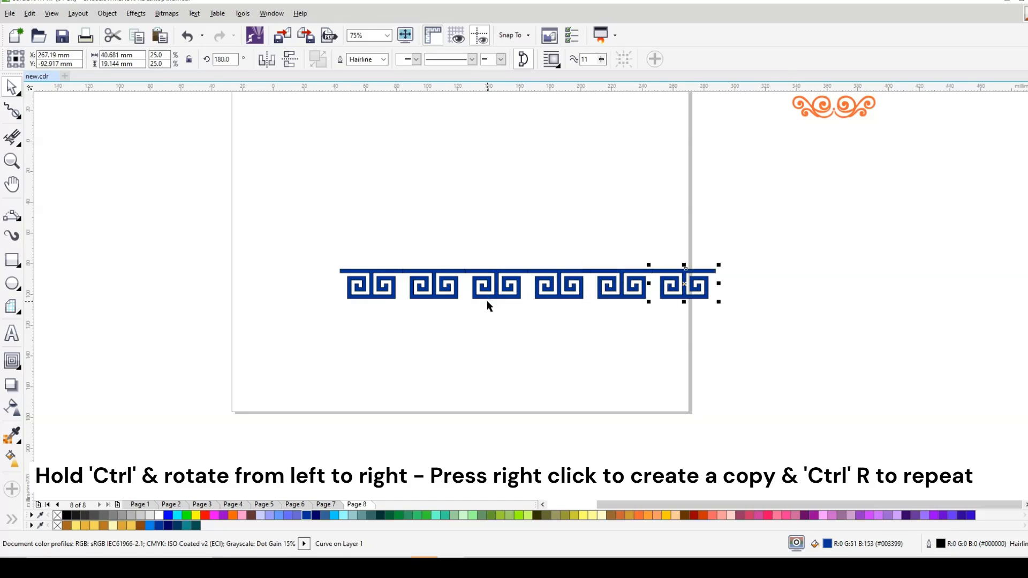
pyautogui.hotkey('ctrl', 'r')
pyautogui.hotkey('ctrl', 'r')
pyautogui.hotkey('ctrl', 'r')
pyautogui.hotkey('ctrl', 'r')
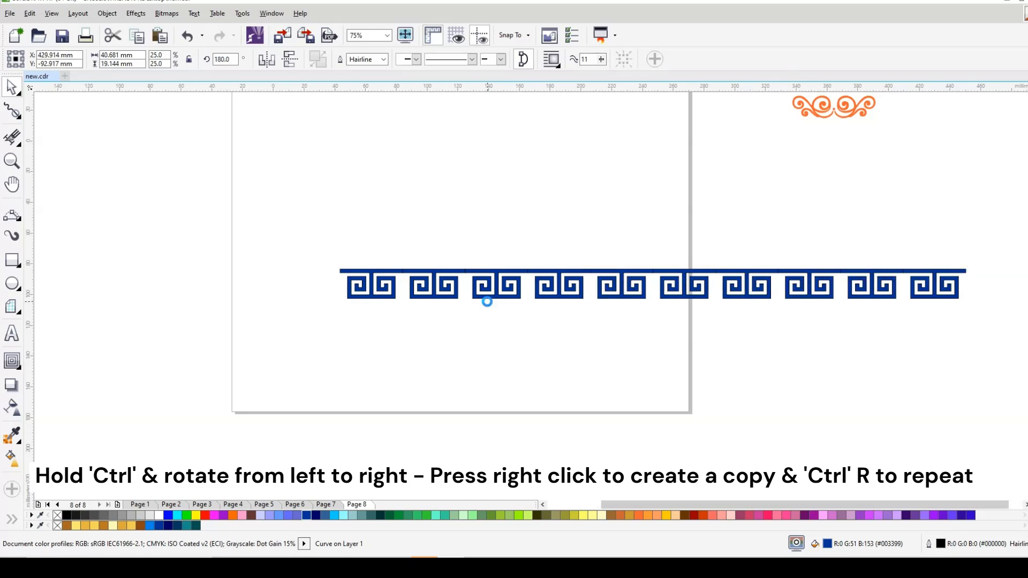
pyautogui.hotkey('ctrl', 'r')
pyautogui.hotkey('ctrl', 'r')
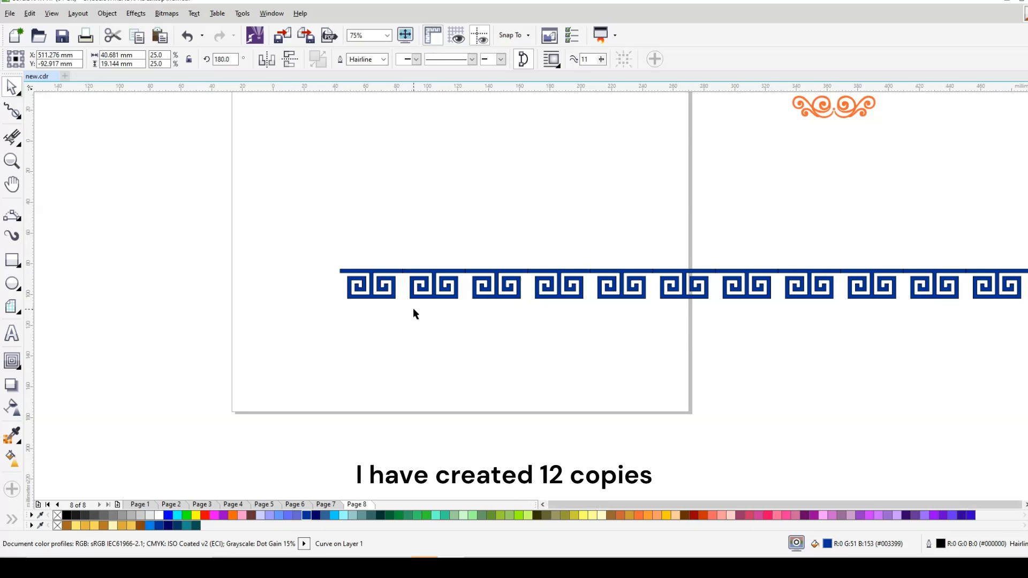
# Group all 12 motifs of the row and move the group to the left.
pyautogui.scroll(-2, 414, 309)
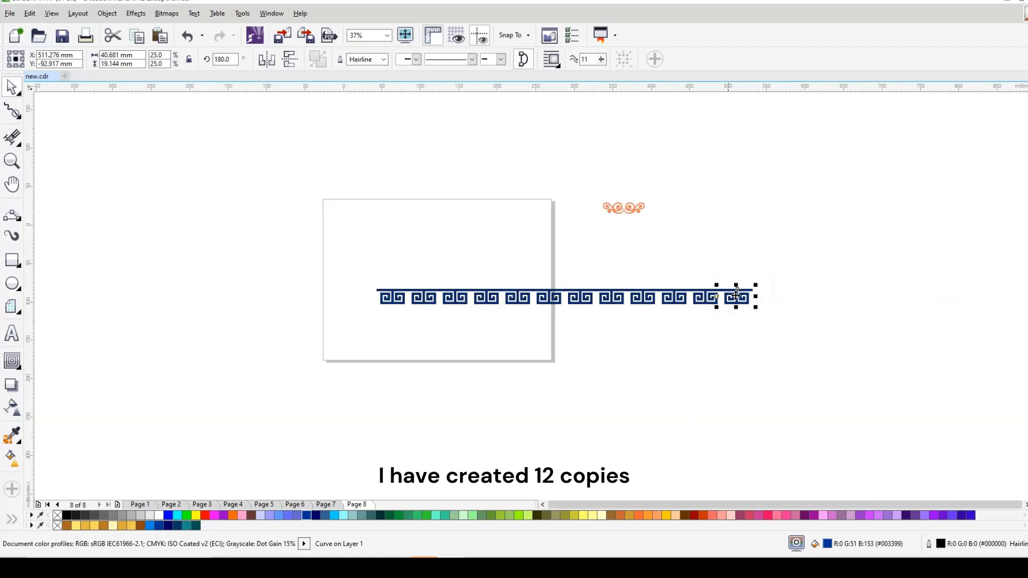
pyautogui.scroll(2, 728, 306)
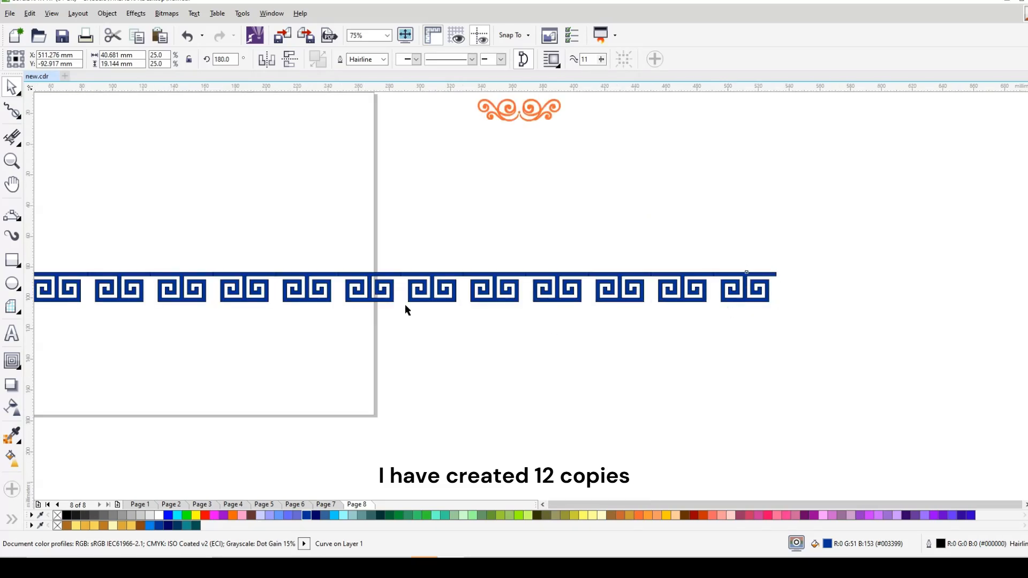
pyautogui.scroll(-2, 405, 306)
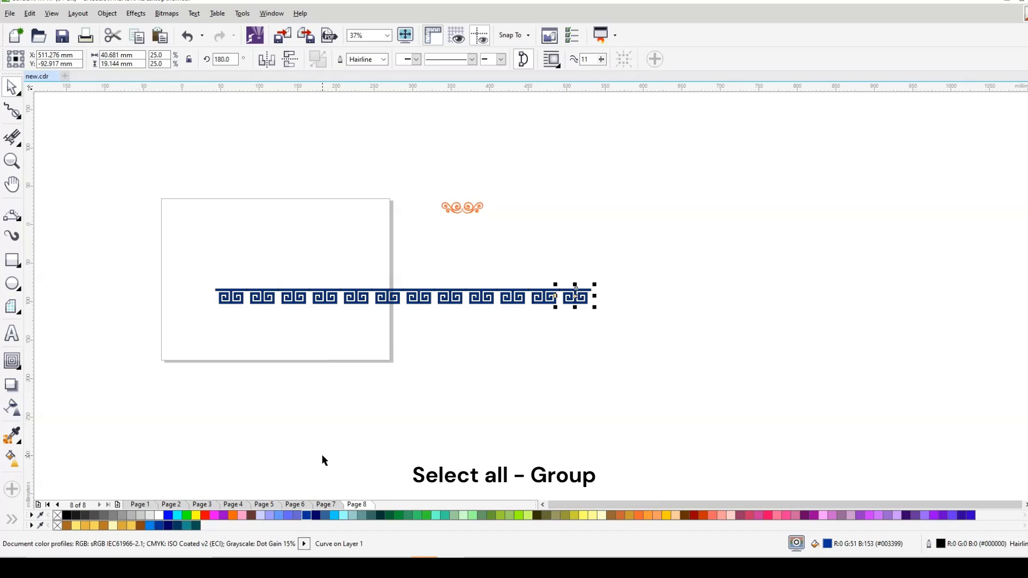
pyautogui.moveTo(147, 259); pyautogui.dragTo(744, 385)
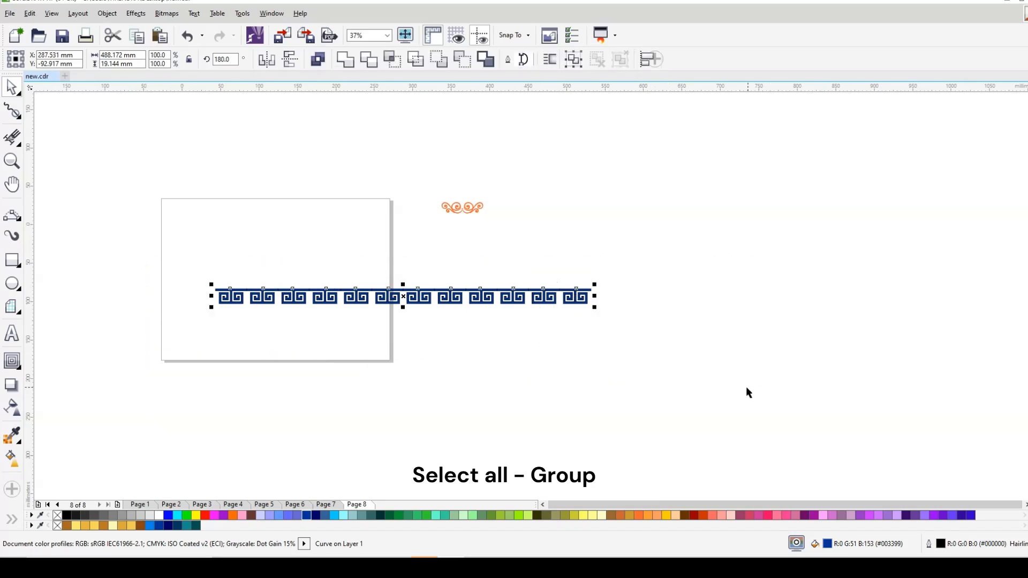
pyautogui.click(577, 63)
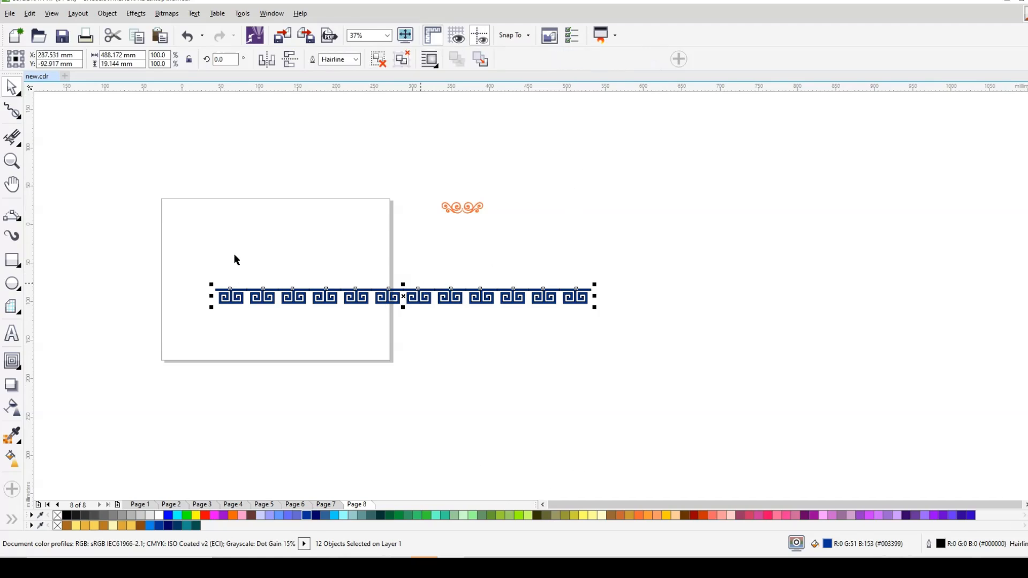
pyautogui.scroll(1, 238, 258)
pyautogui.moveTo(571, 337); pyautogui.dragTo(230, 276)
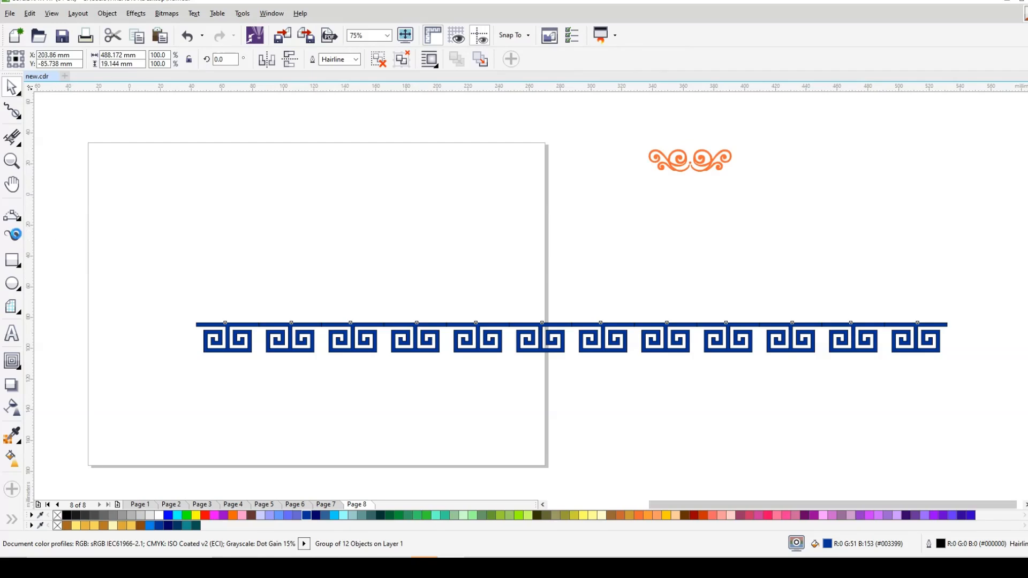
# Save the grouped Greek-key row as a custom Artistic Media brush named "shape 1".
pyautogui.click(14, 236)
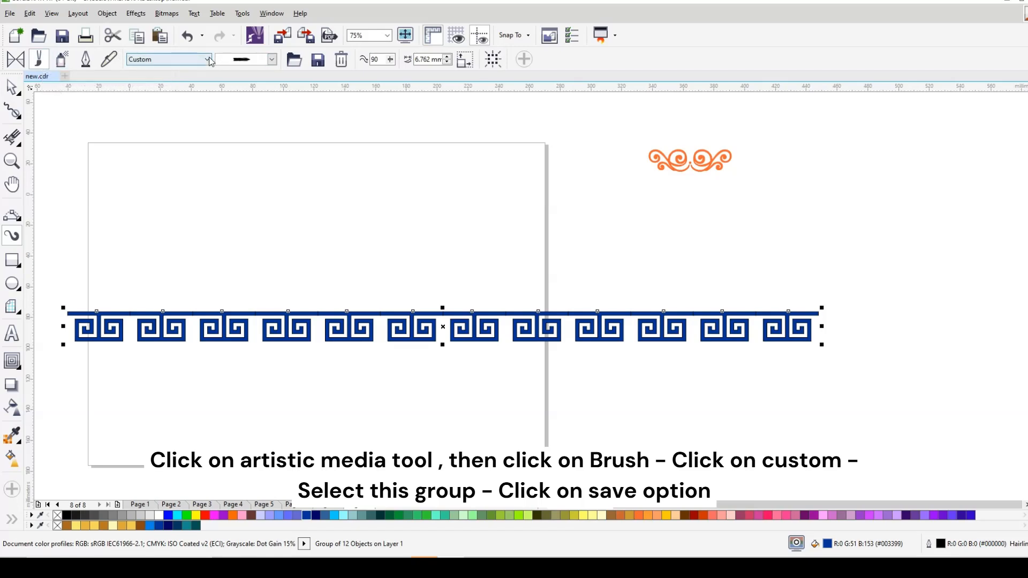
pyautogui.click(172, 58)
pyautogui.click(167, 155)
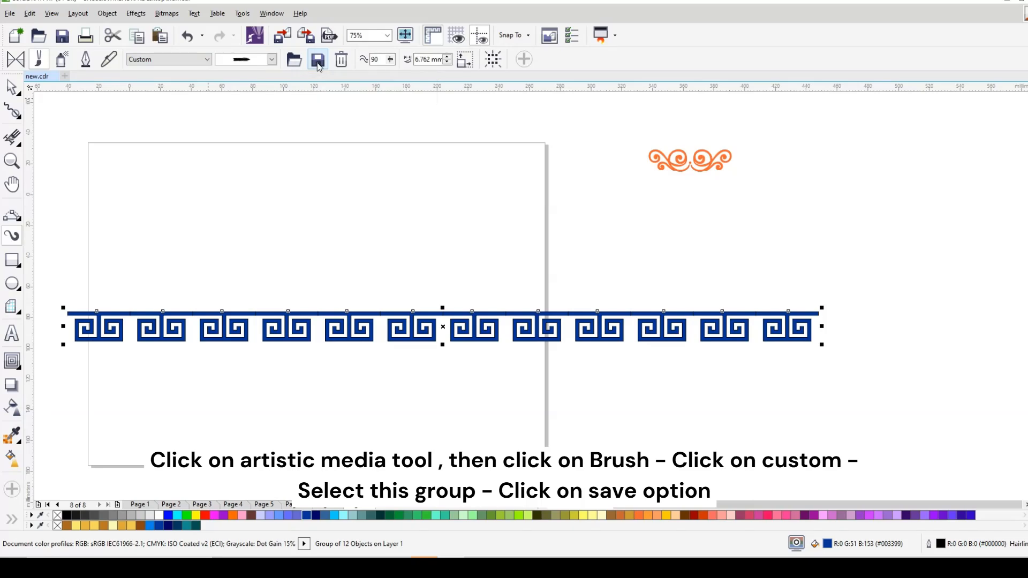
pyautogui.click(310, 329)
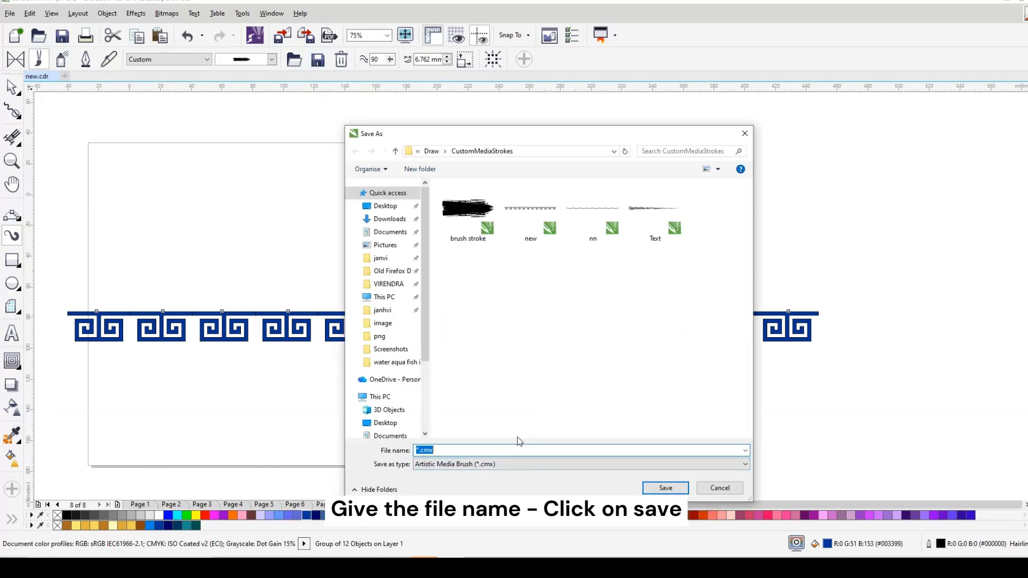
pyautogui.write('shape 1')
pyautogui.click(665, 487)
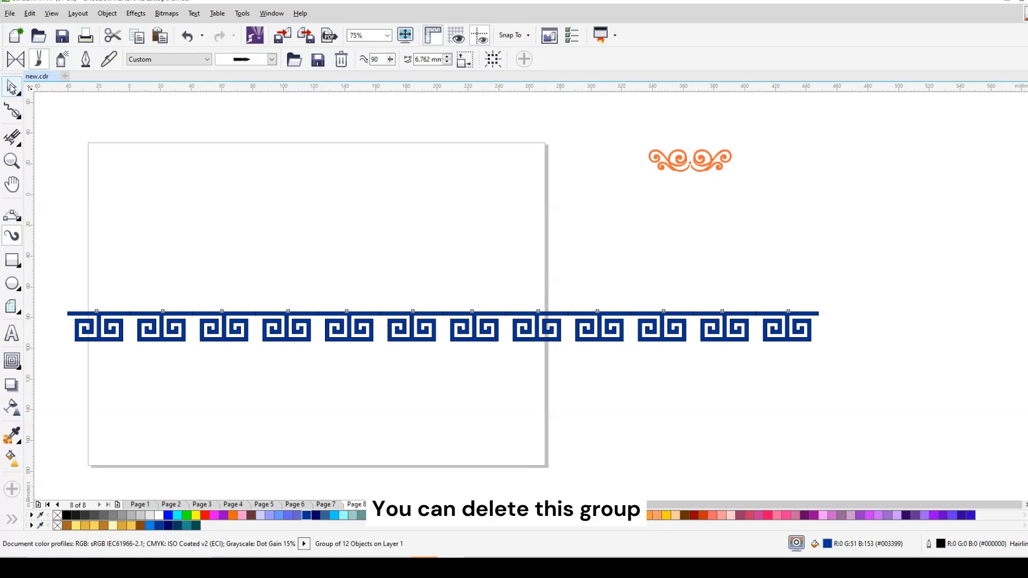
# Move the Greek-key row group off the page, to the lower right of it.
pyautogui.scroll(-2, 533, 354)
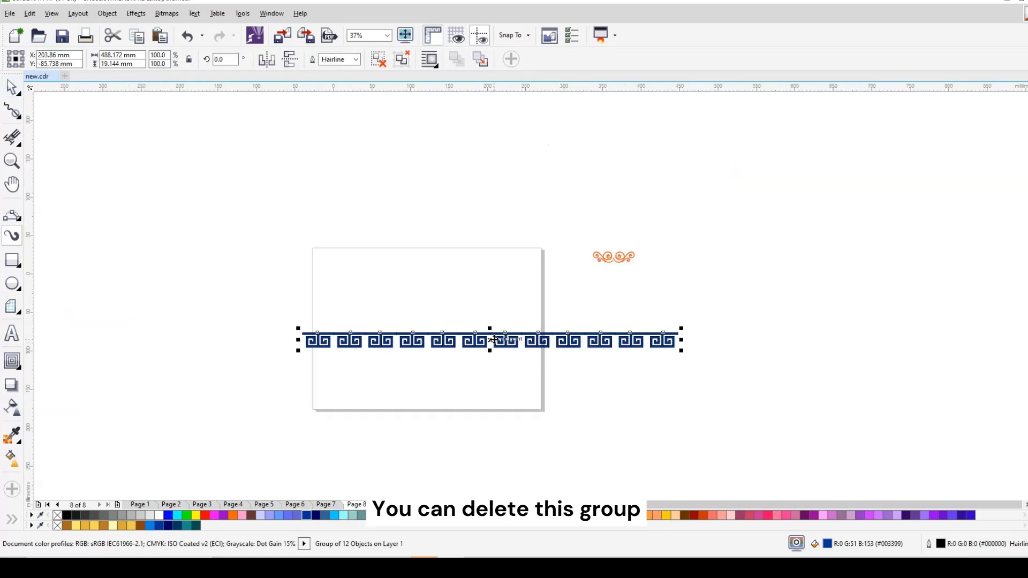
pyautogui.moveTo(494, 341); pyautogui.dragTo(818, 405)
# Draw an upright ellipse about 72 by 116 mm on the page and place a copy outside the page's left edge.
pyautogui.scroll(2, 440, 303)
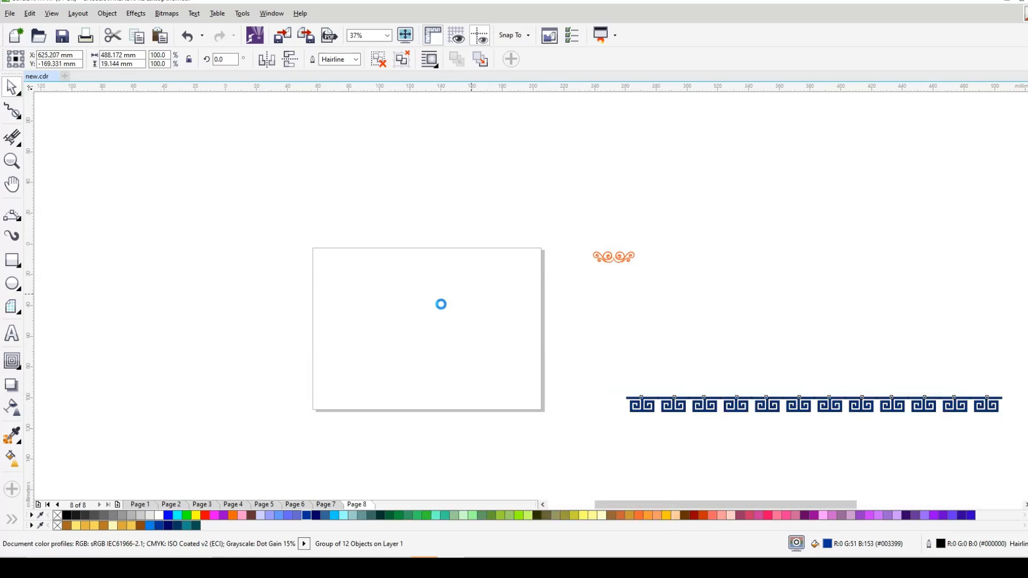
pyautogui.scroll(2, 444, 273)
pyautogui.scroll(-4, 486, 222)
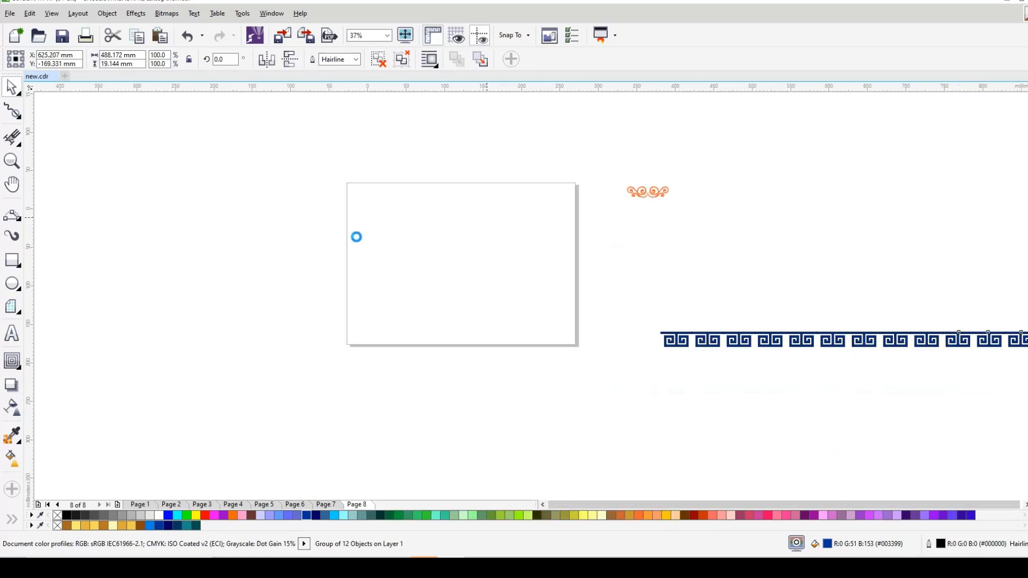
pyautogui.scroll(2, 355, 236)
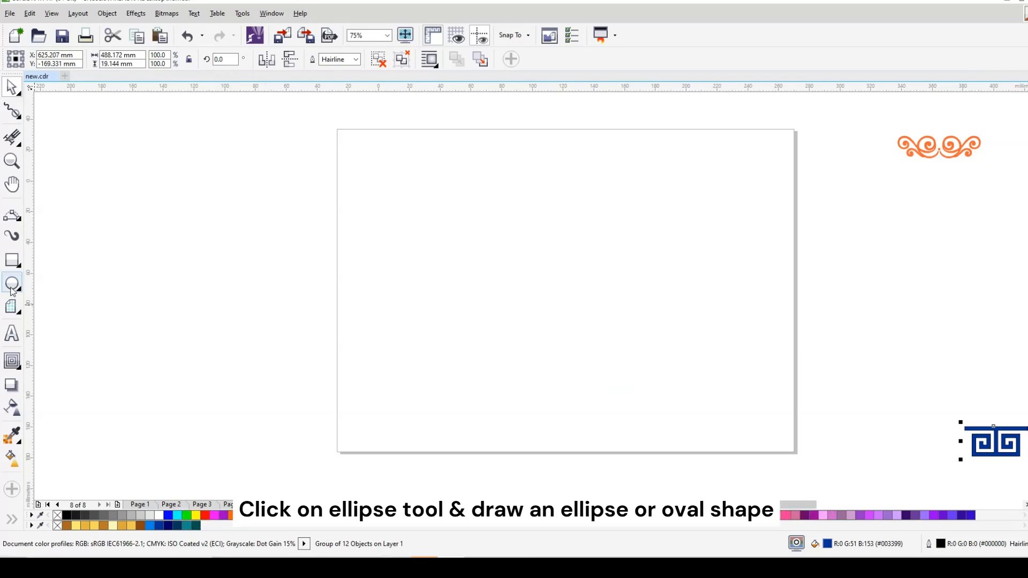
pyautogui.moveTo(491, 173); pyautogui.dragTo(601, 350)
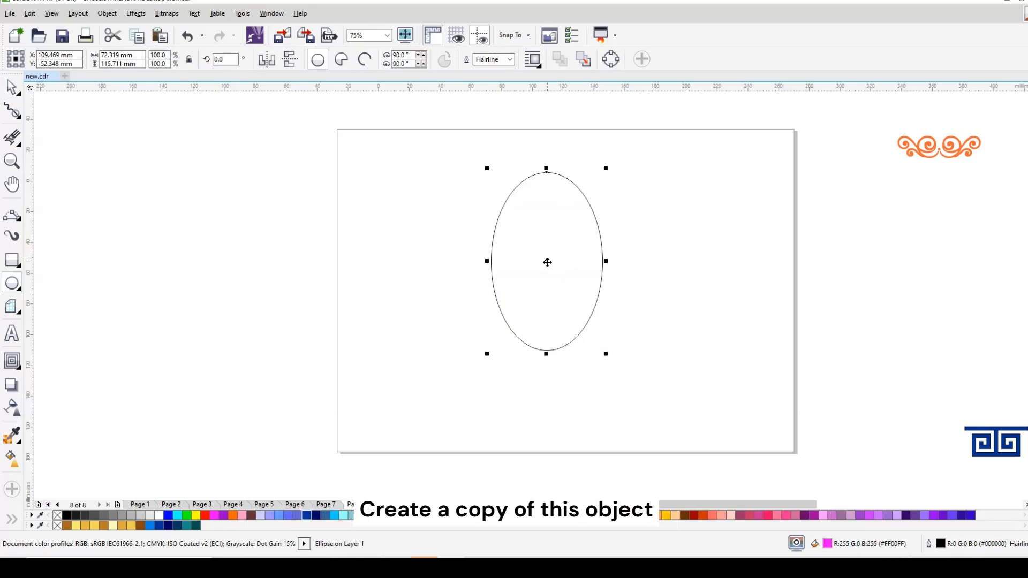
pyautogui.moveTo(547, 262); pyautogui.dragTo(250, 272)
# Apply the saved Greek-key custom Artistic Media brush to the ellipse on the page.
pyautogui.click(13, 86)
pyautogui.click(541, 250)
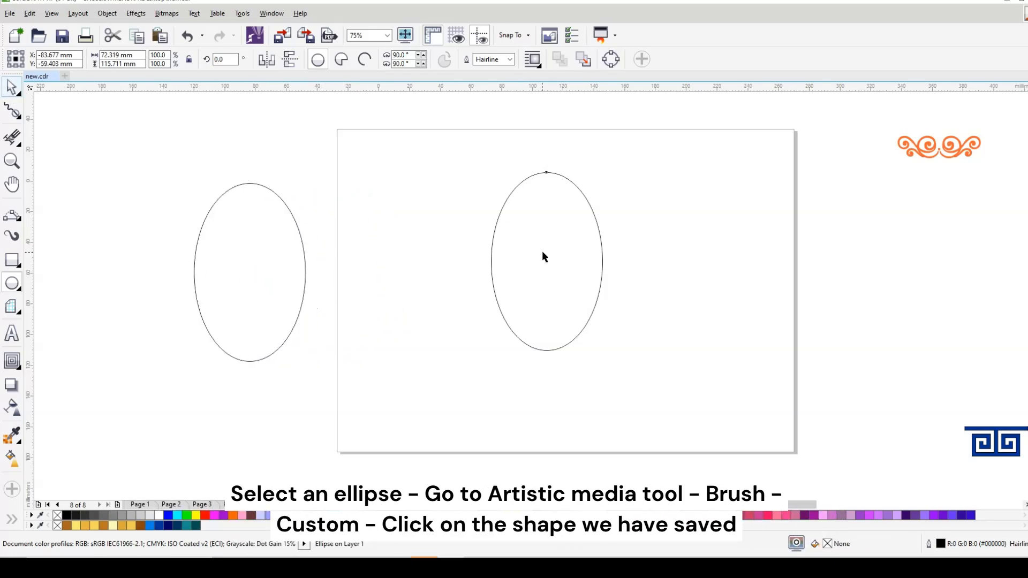
pyautogui.click(13, 237)
pyautogui.click(45, 63)
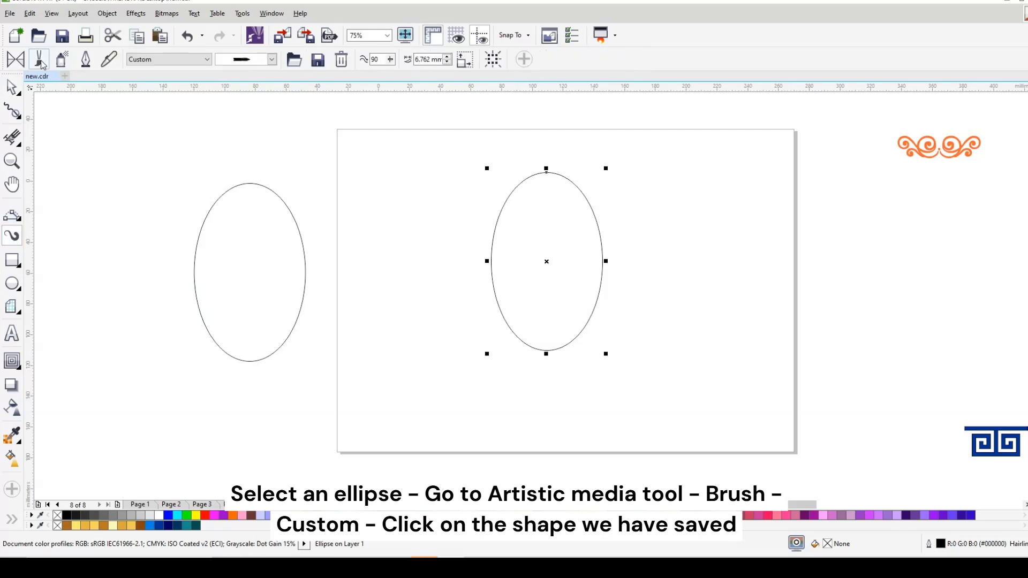
pyautogui.click(207, 59)
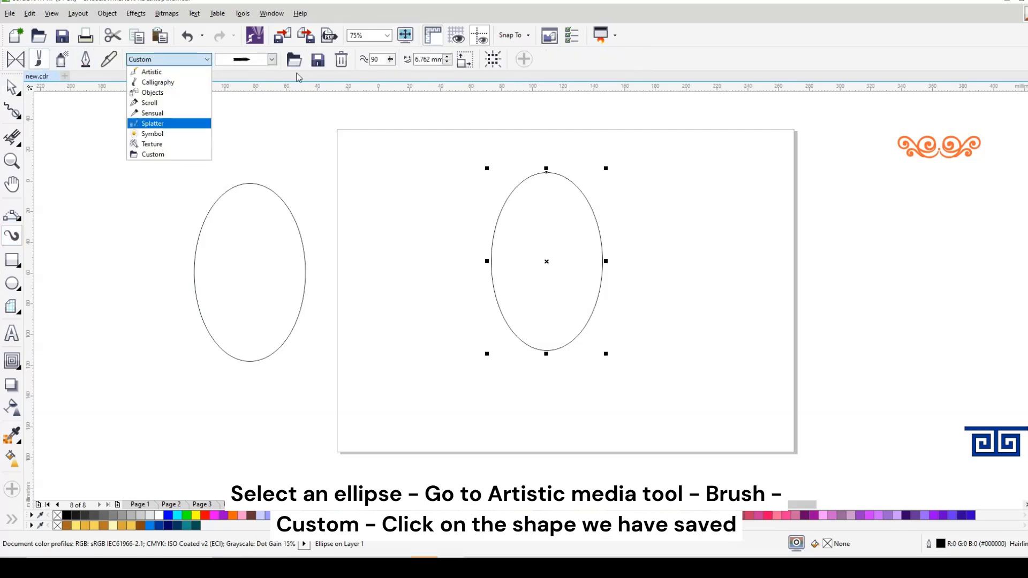
pyautogui.click(171, 154)
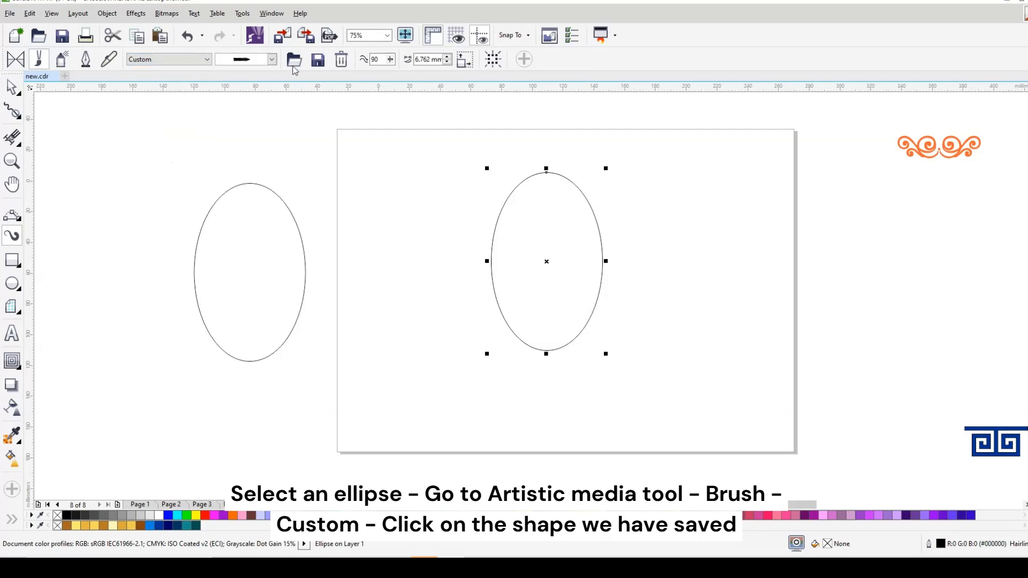
pyautogui.click(272, 59)
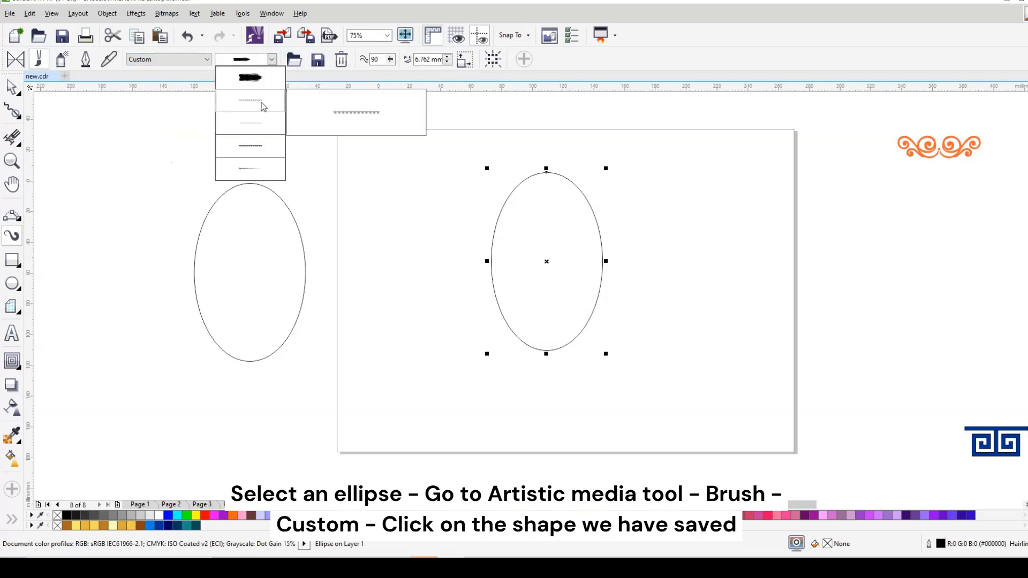
pyautogui.click(253, 148)
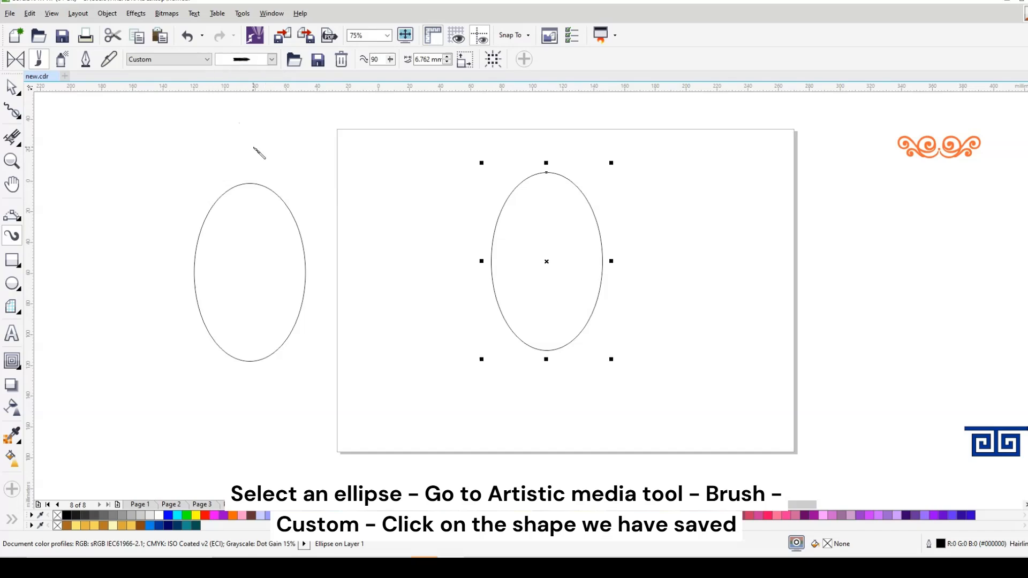
# Increase the stroke width of the ellipse's Greek-key border to 10.262 mm.
pyautogui.scroll(2, 602, 225)
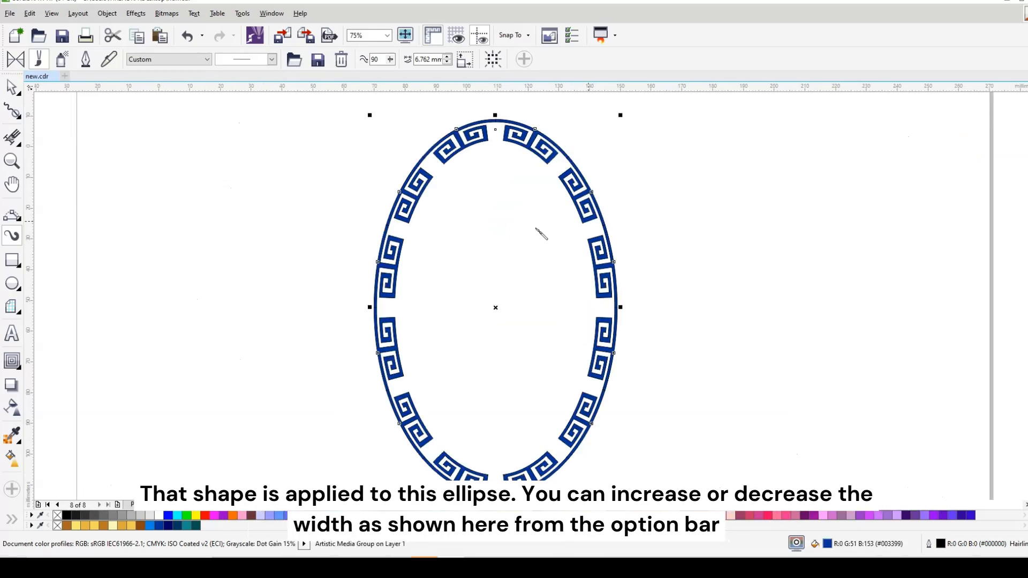
pyautogui.click(448, 57)
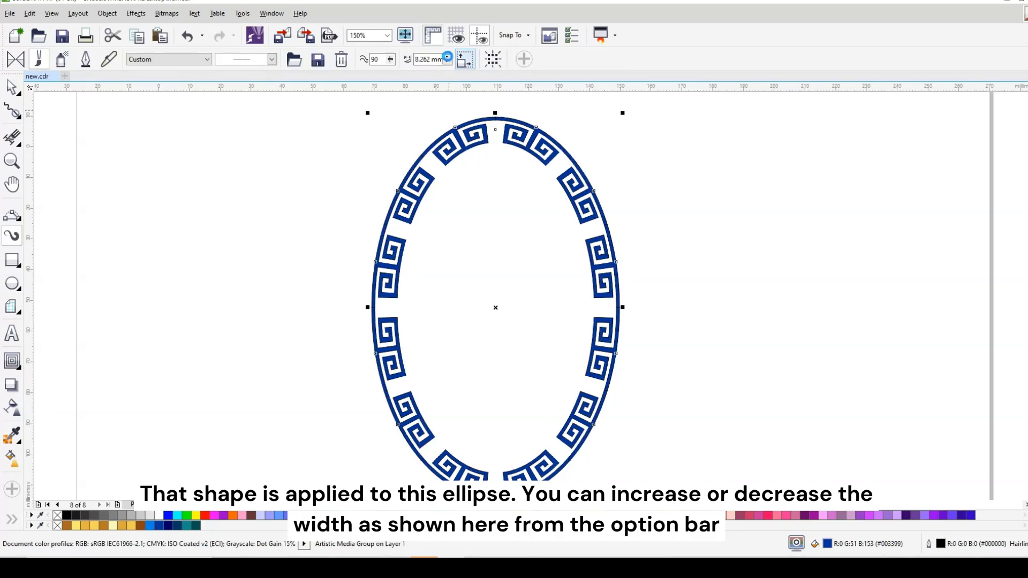
pyautogui.click(447, 56)
pyautogui.click(447, 57)
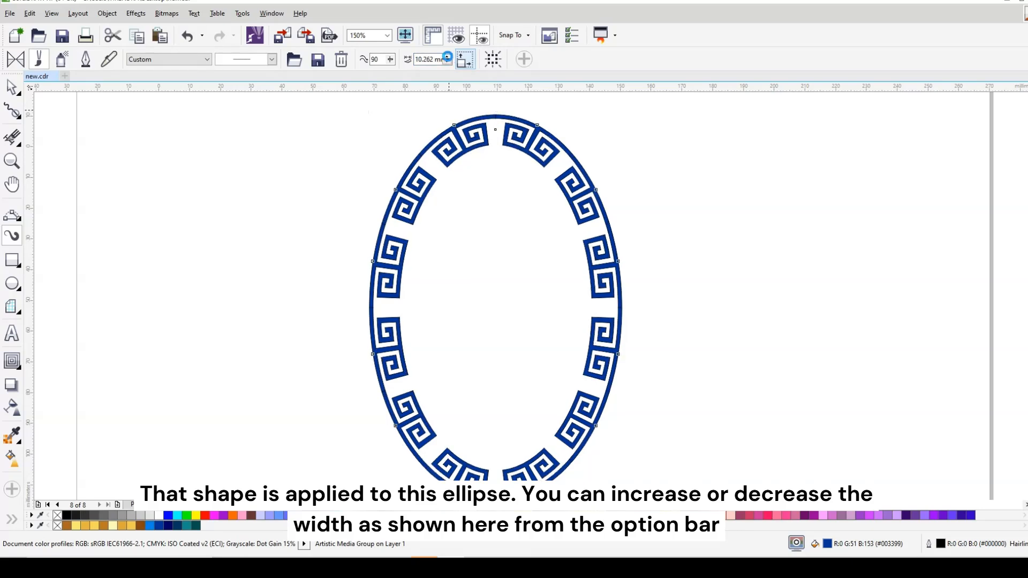
# Move the bordered ellipse to the right part of the page and the plain ellipse onto the page's left half.
pyautogui.scroll(-3, 552, 268)
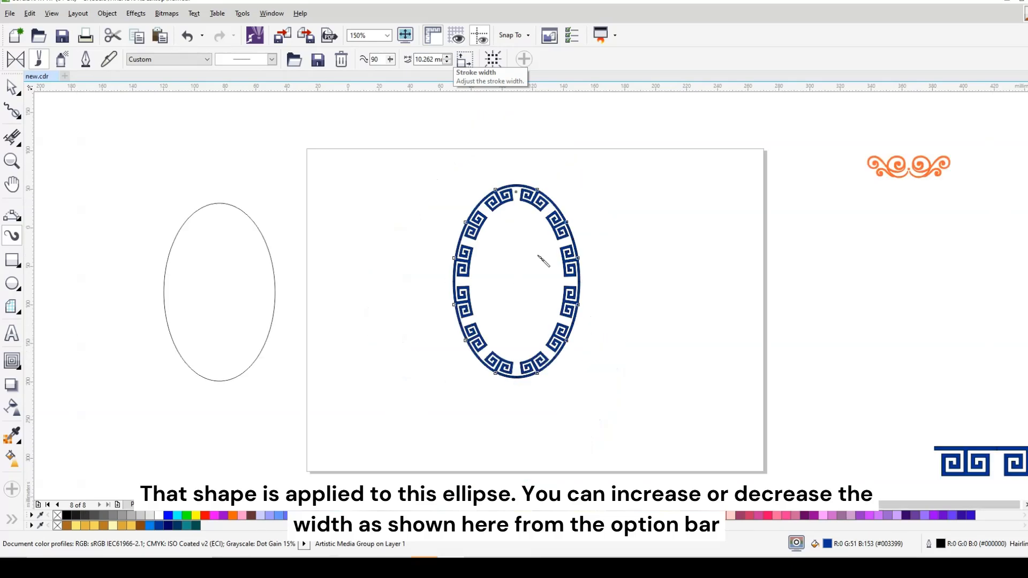
pyautogui.scroll(1, 563, 274)
pyautogui.scroll(2, 563, 274)
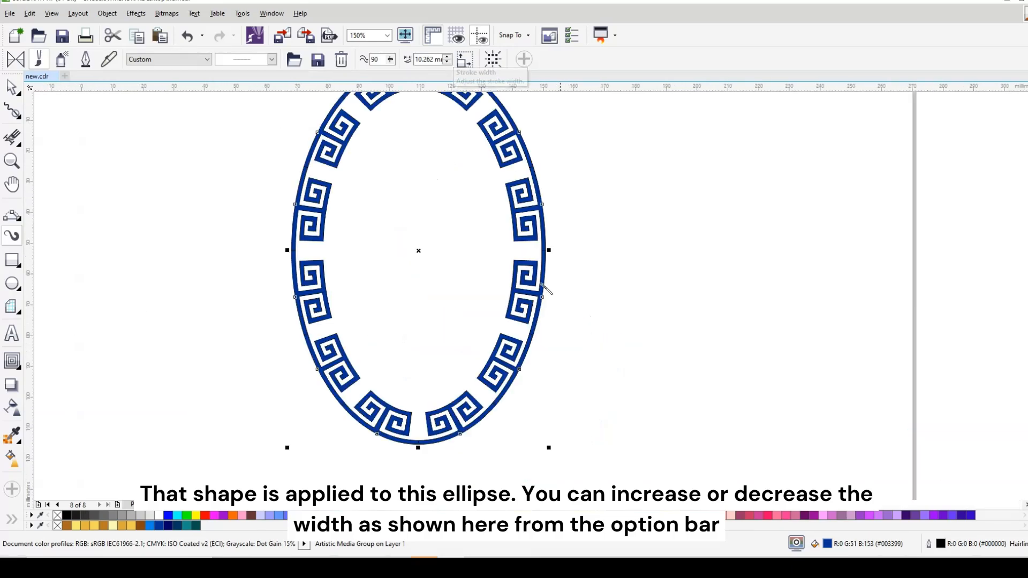
pyautogui.scroll(-2, 528, 297)
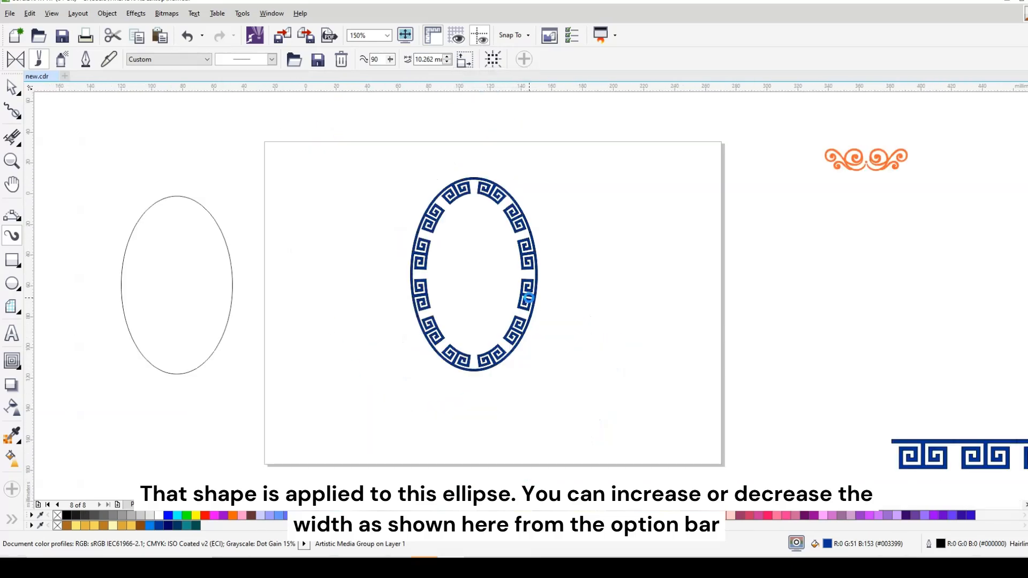
pyautogui.click(10, 89)
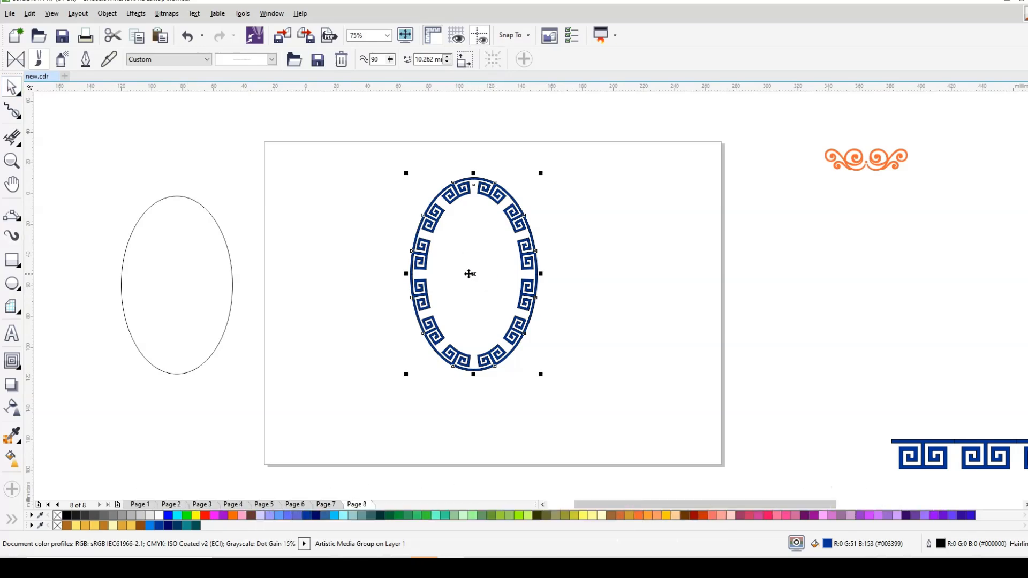
pyautogui.moveTo(483, 273); pyautogui.dragTo(644, 281)
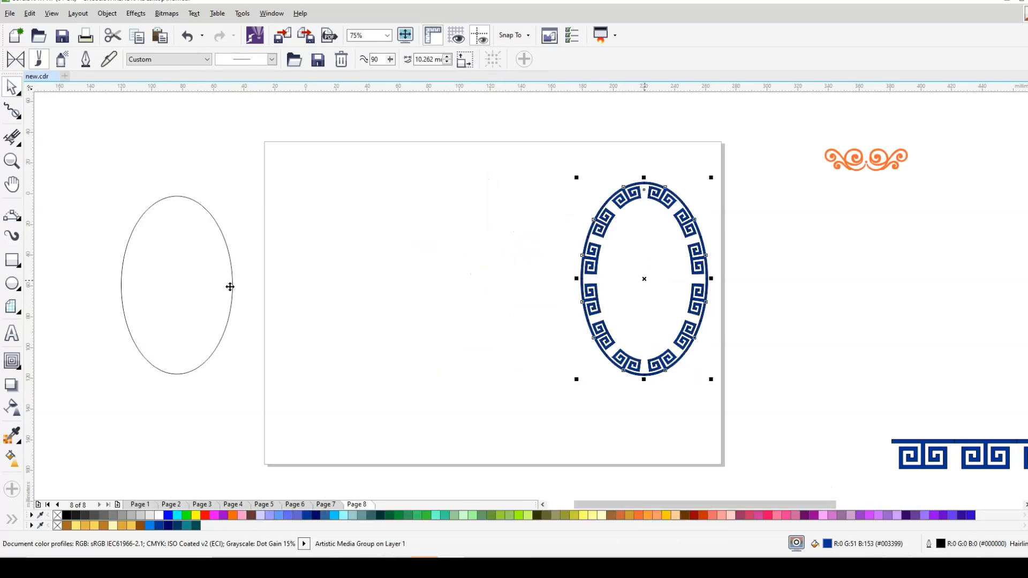
pyautogui.click(208, 297)
pyautogui.moveTo(176, 283); pyautogui.dragTo(428, 283)
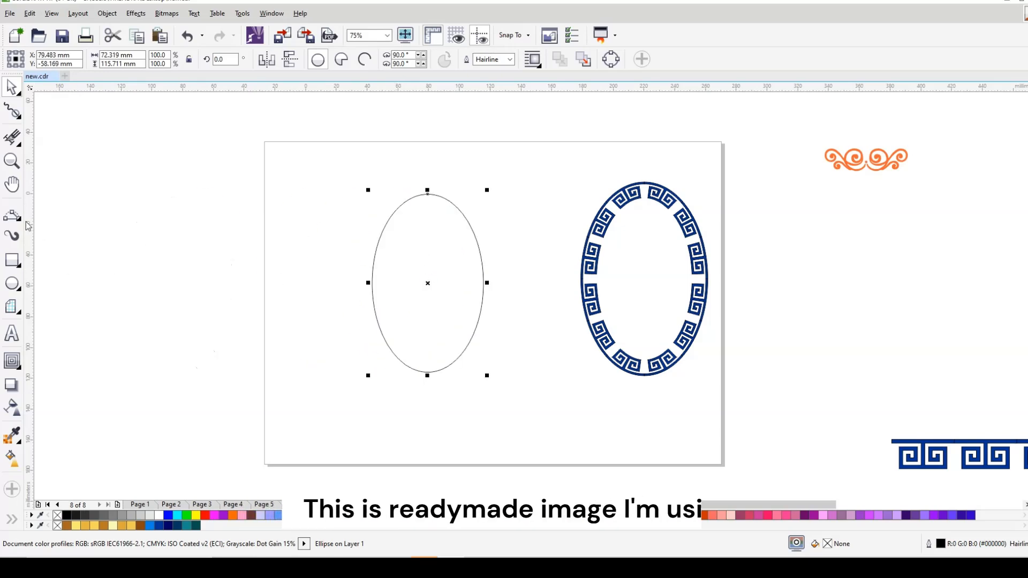
# Place the orange scroll ornament at the page's lower left and repeat it end to end until the horizontal row has 15 ornaments.
pyautogui.moveTo(867, 162); pyautogui.dragTo(387, 430)
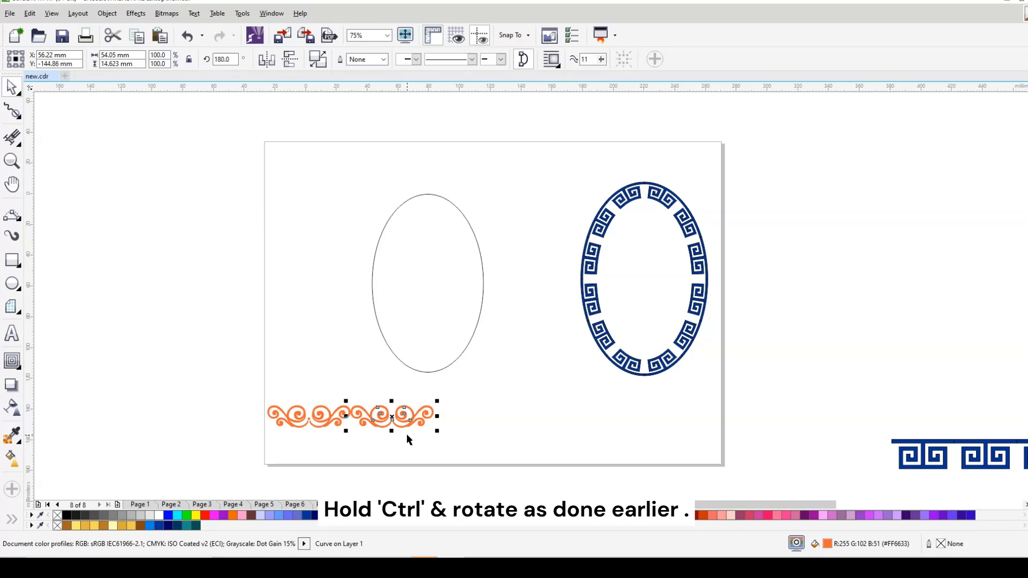
pyautogui.hotkey('ctrl', 'r')
pyautogui.hotkey('ctrl', 'r')
pyautogui.hotkey('ctrl', 'r')
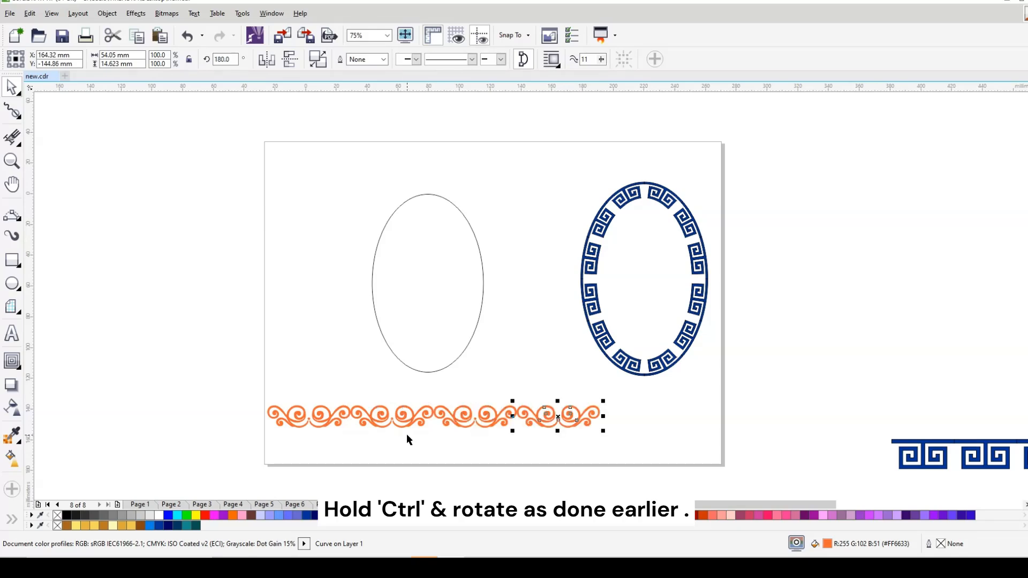
pyautogui.hotkey('ctrl', 'r')
pyautogui.hotkey('ctrl', 'r')
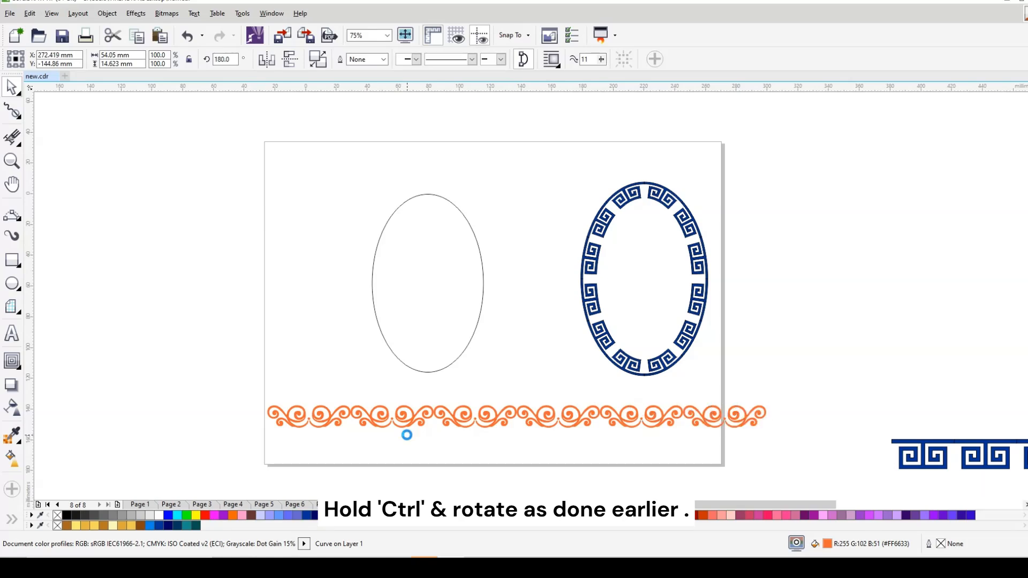
pyautogui.hotkey('ctrl', 'r')
pyautogui.hotkey('ctrl', 'r')
pyautogui.hotkey('ctrl', 'r')
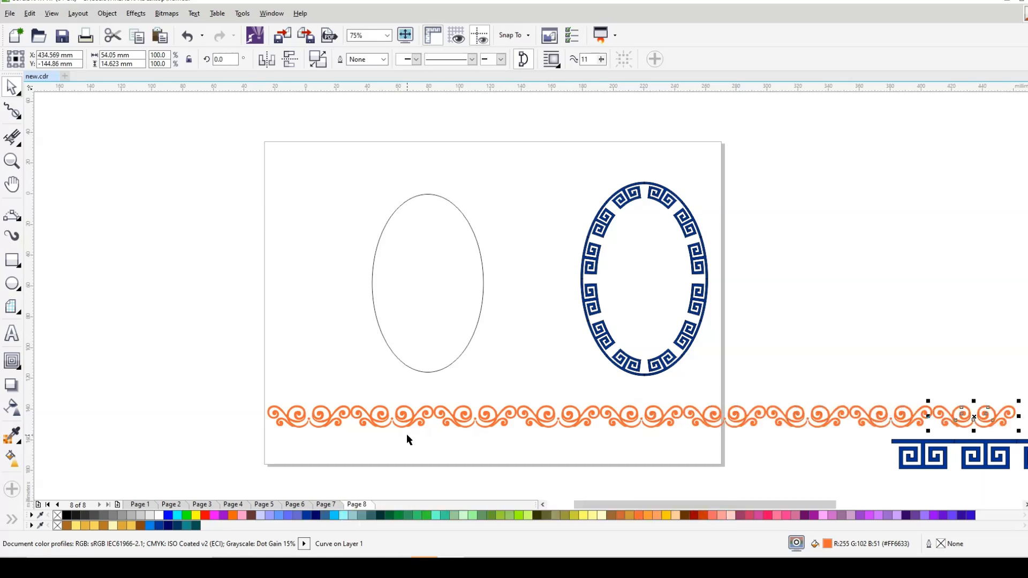
pyautogui.hotkey('ctrl', 'r')
pyautogui.hotkey('ctrl', 'r')
# Group all 15 orange scroll ornaments of the row.
pyautogui.scroll(-2, 307, 348)
pyautogui.moveTo(248, 364); pyautogui.dragTo(920, 401)
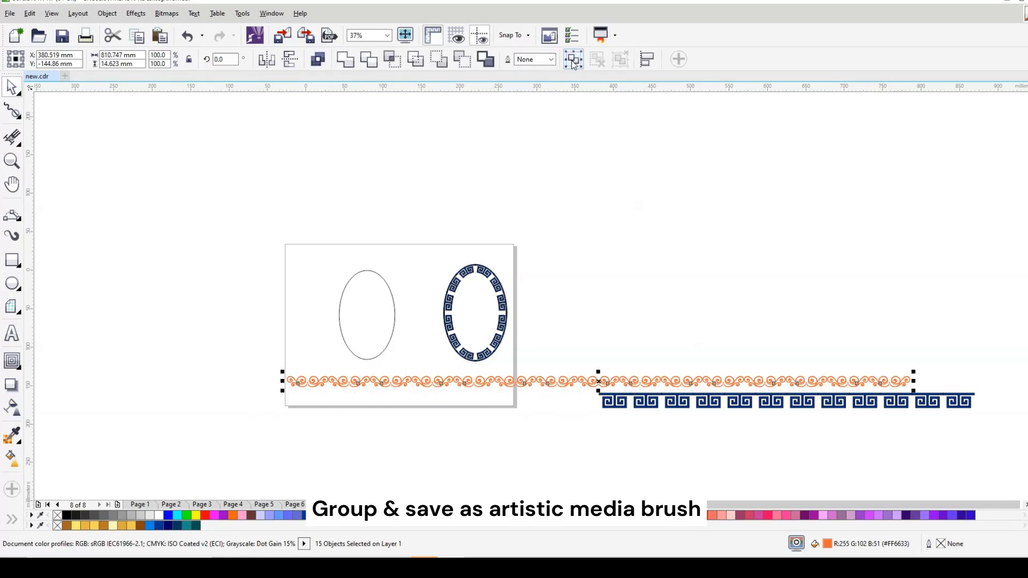
pyautogui.click(573, 59)
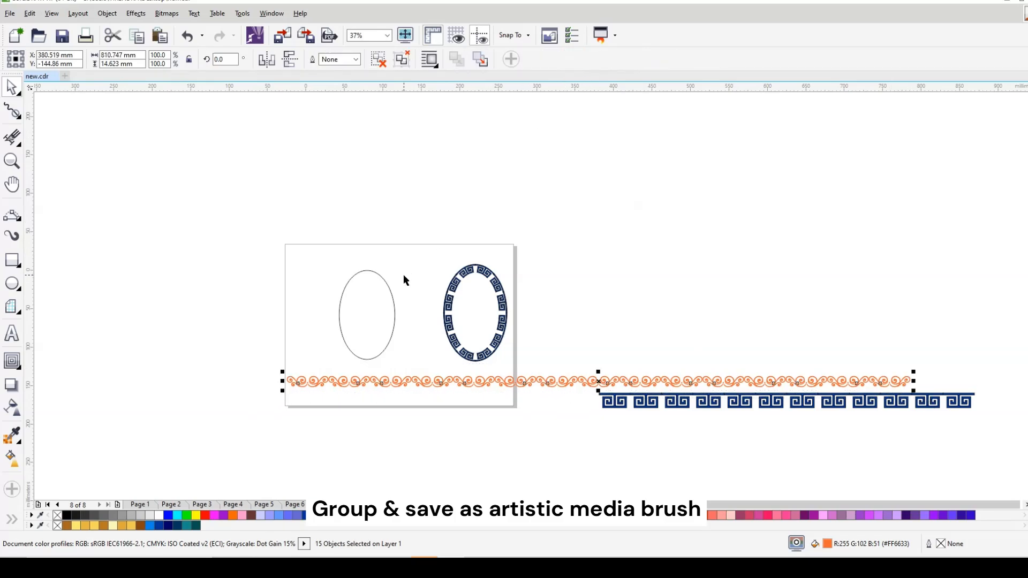
# Save the grouped orange scroll row as a custom Artistic Media brush named "shape 2".
pyautogui.scroll(2, 403, 275)
pyautogui.click(12, 236)
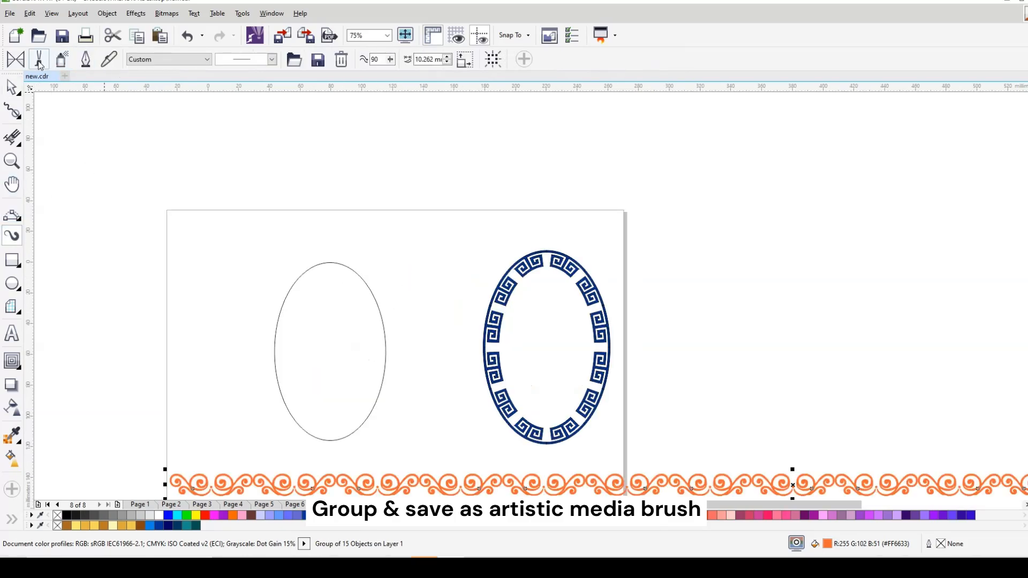
pyautogui.click(317, 61)
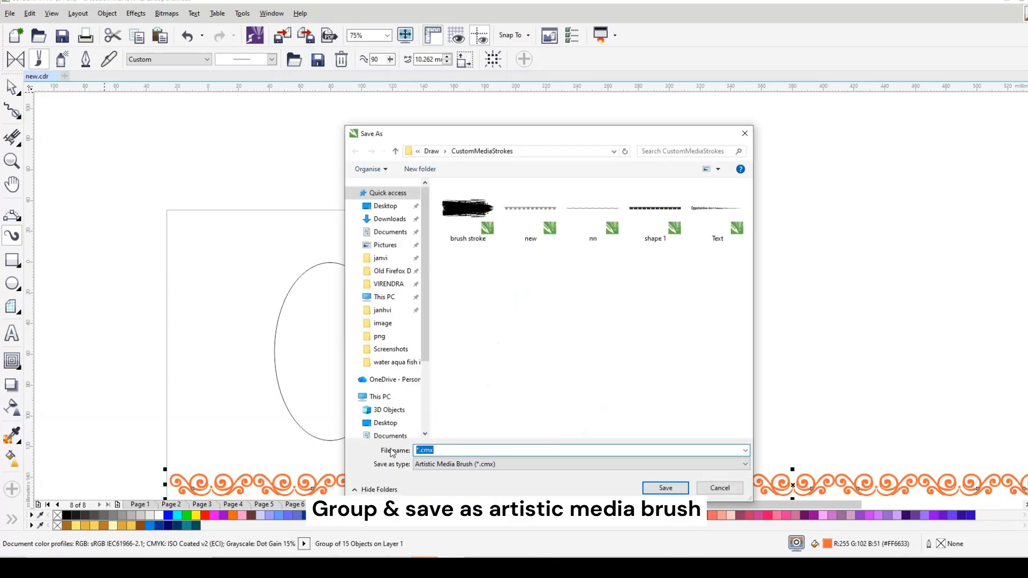
pyautogui.write('shape')
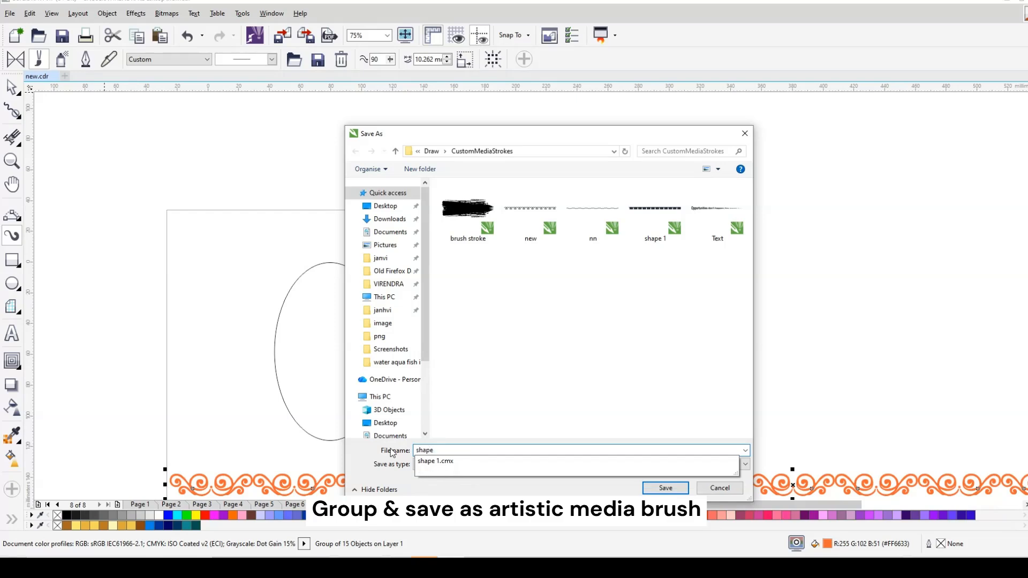
pyautogui.write(' 2')
pyautogui.click(664, 488)
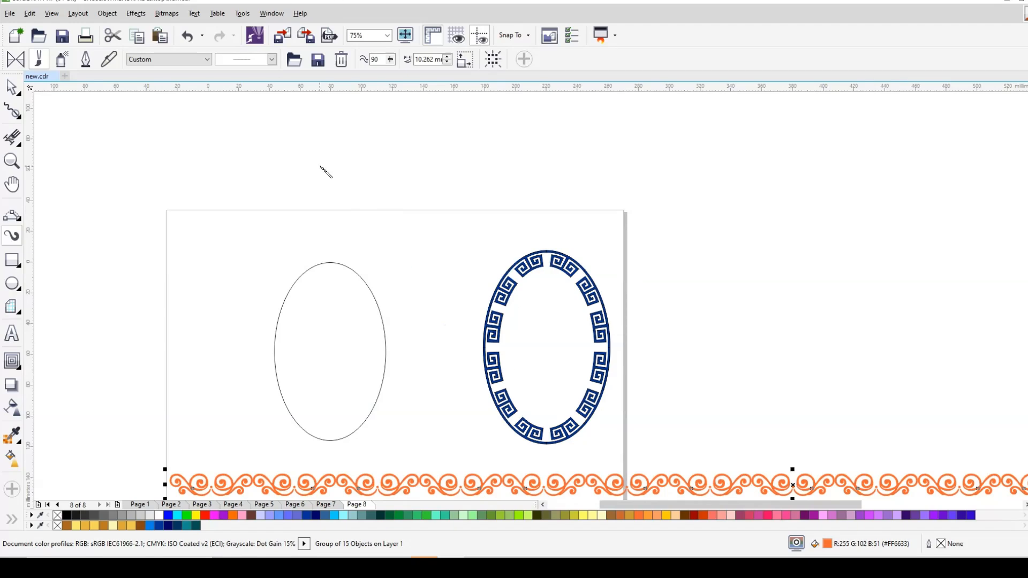
pyautogui.click(11, 86)
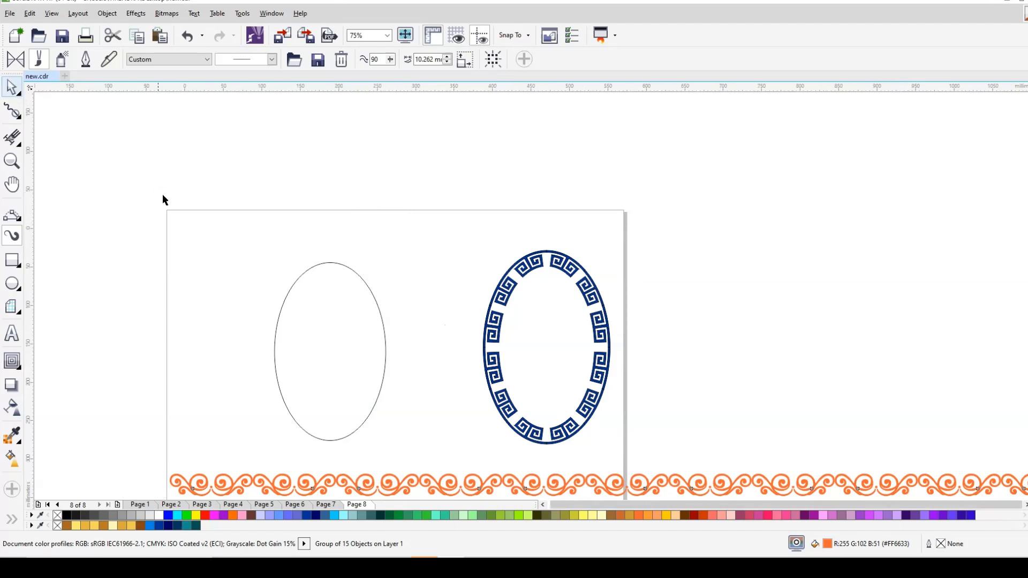
# Move the grouped orange scroll row off the page, to the right of its current position.
pyautogui.scroll(-1, 162, 194)
pyautogui.scroll(-2, 452, 345)
pyautogui.click(441, 344)
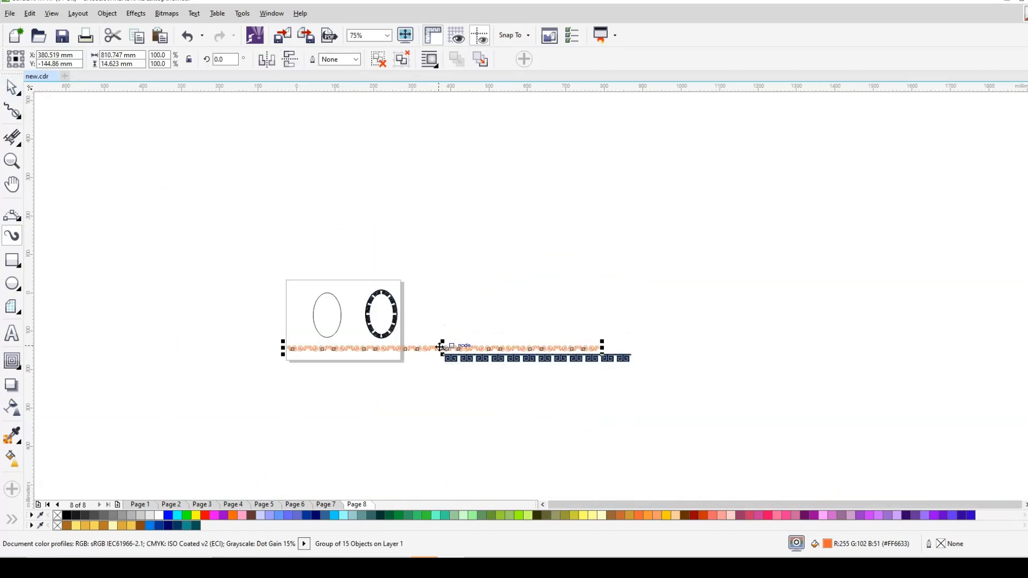
pyautogui.moveTo(443, 347); pyautogui.dragTo(719, 340)
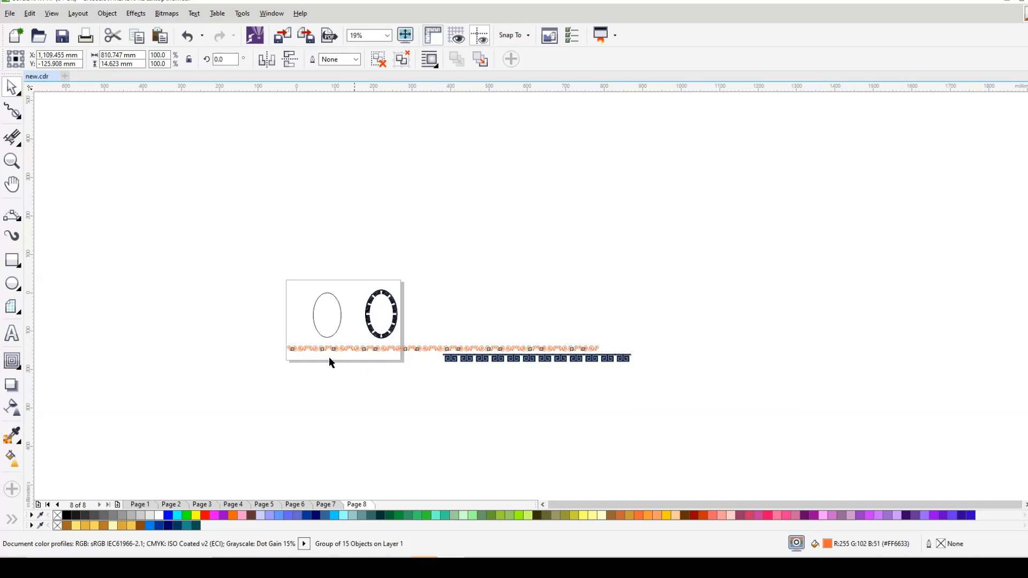
# Apply the orange scroll brush from the Custom Artistic Media category to the plain ellipse.
pyautogui.scroll(3, 338, 310)
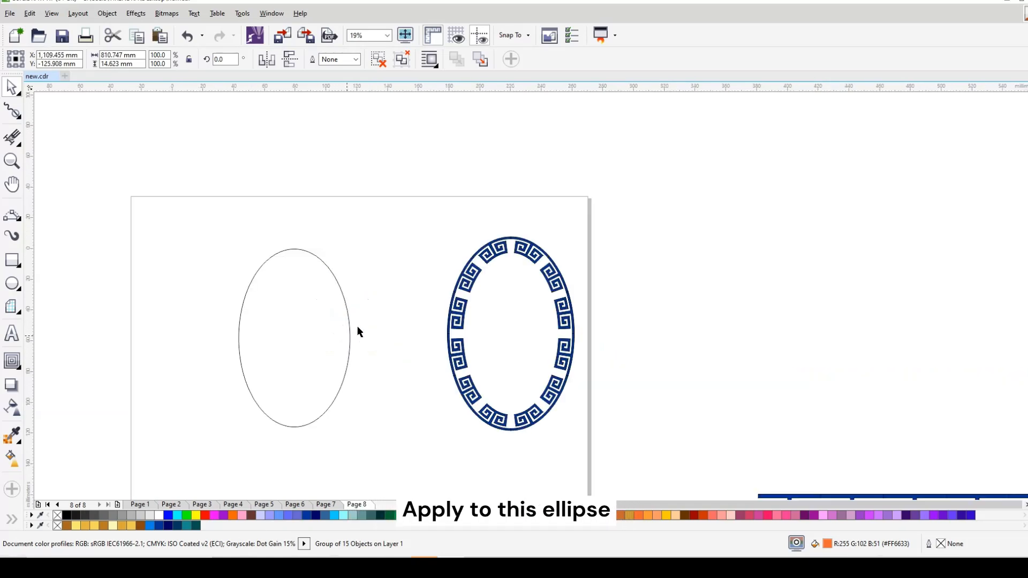
pyautogui.click(244, 377)
pyautogui.hotkey('shift', 'F2')
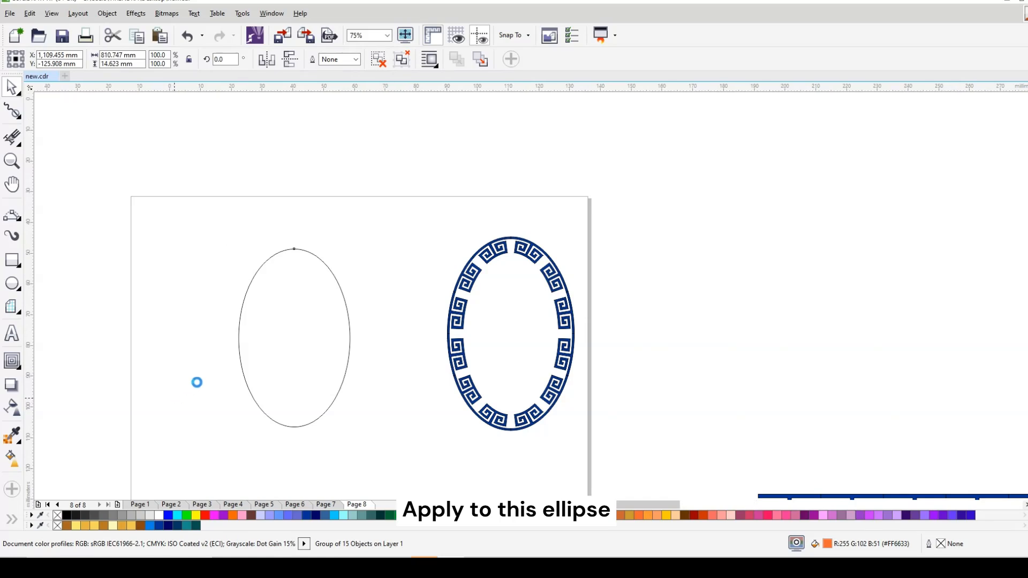
pyautogui.scroll(-2, 363, 298)
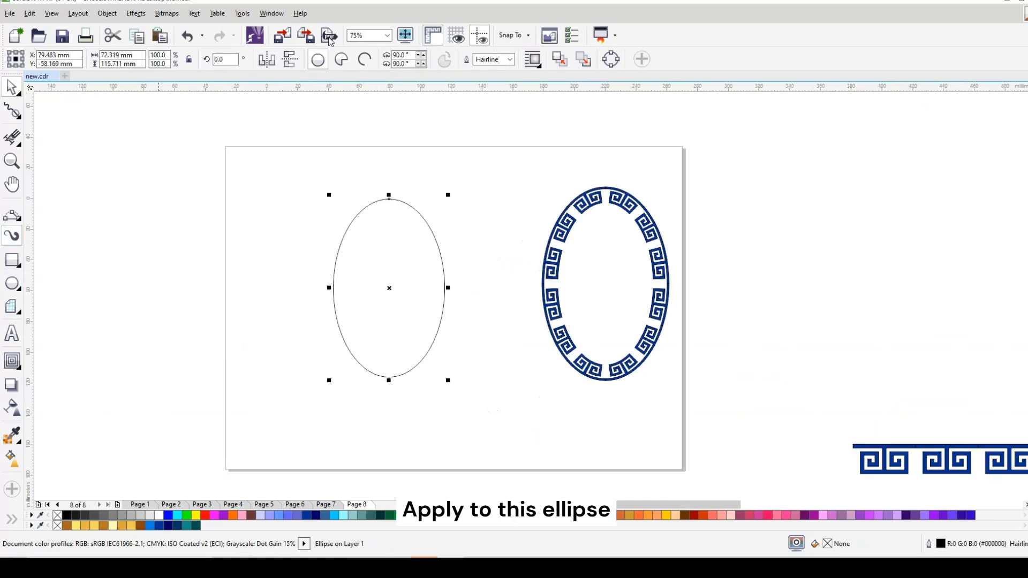
pyautogui.click(12, 236)
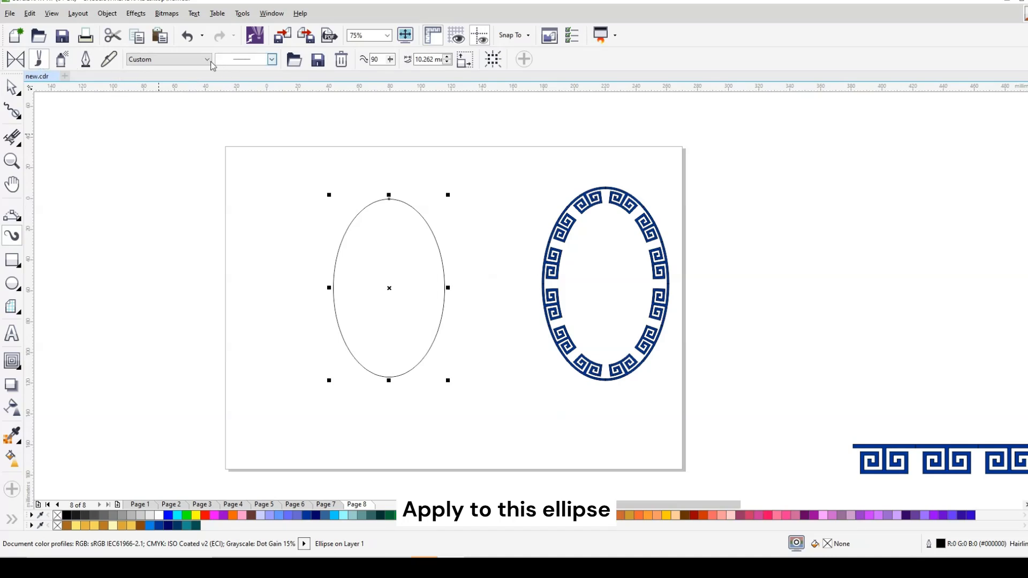
pyautogui.click(207, 59)
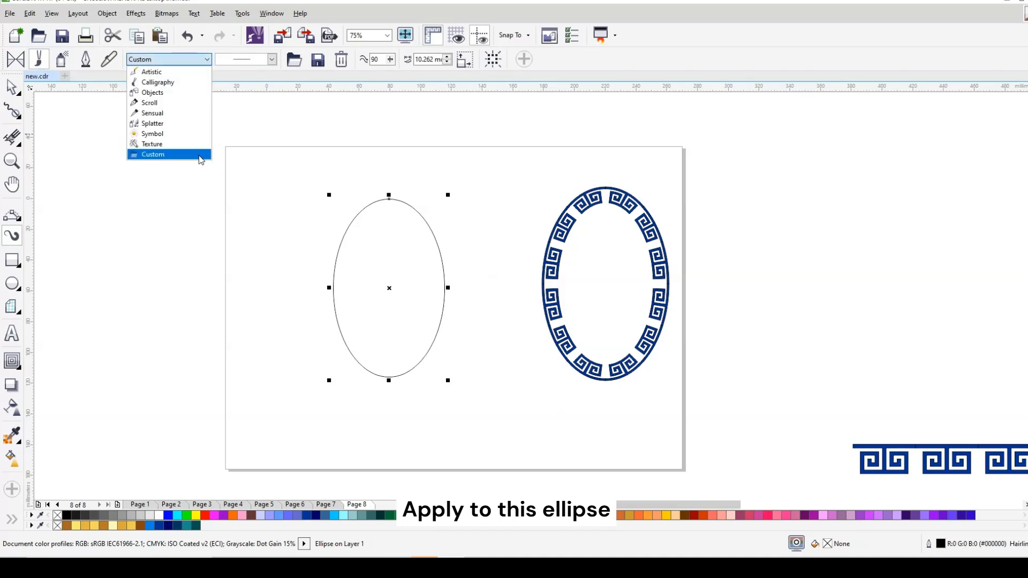
pyautogui.click(161, 155)
pyautogui.click(272, 60)
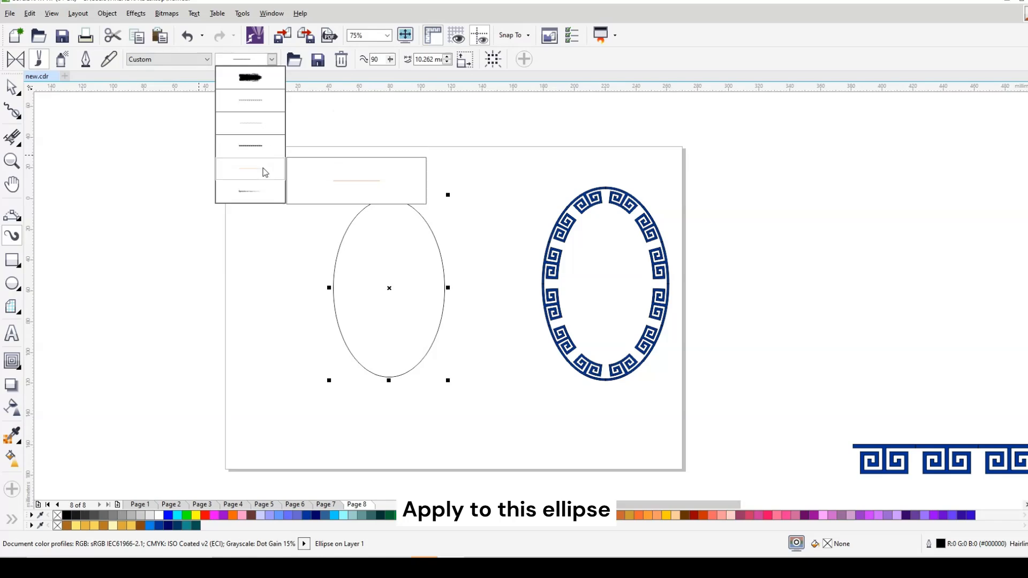
pyautogui.click(262, 169)
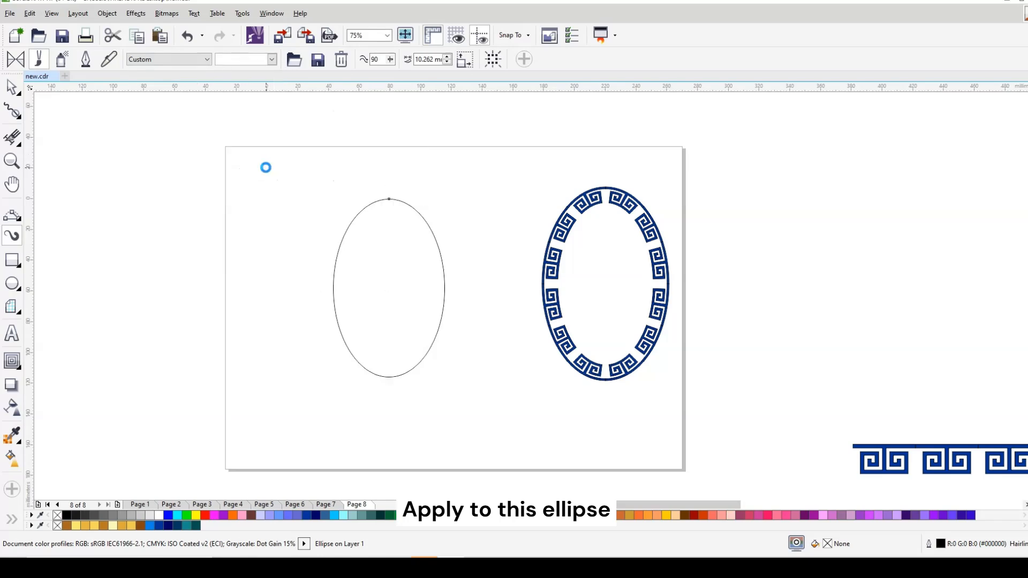
pyautogui.scroll(4, 435, 236)
pyautogui.scroll(-2, 487, 121)
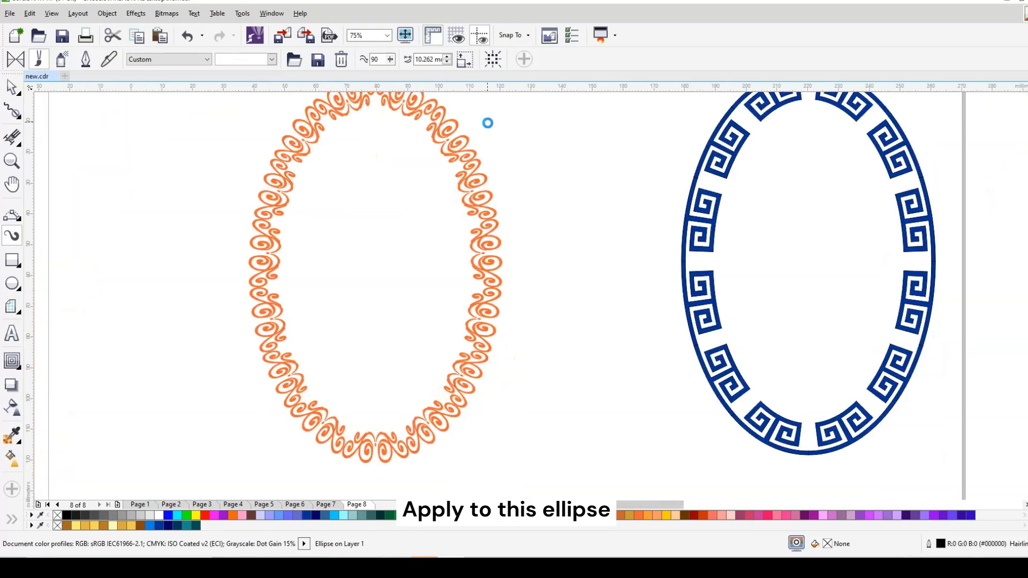
# Set the stroke width of the orange scroll border to 6 mm.
pyautogui.moveTo(434, 60); pyautogui.dragTo(393, 64)
pyautogui.write('6')
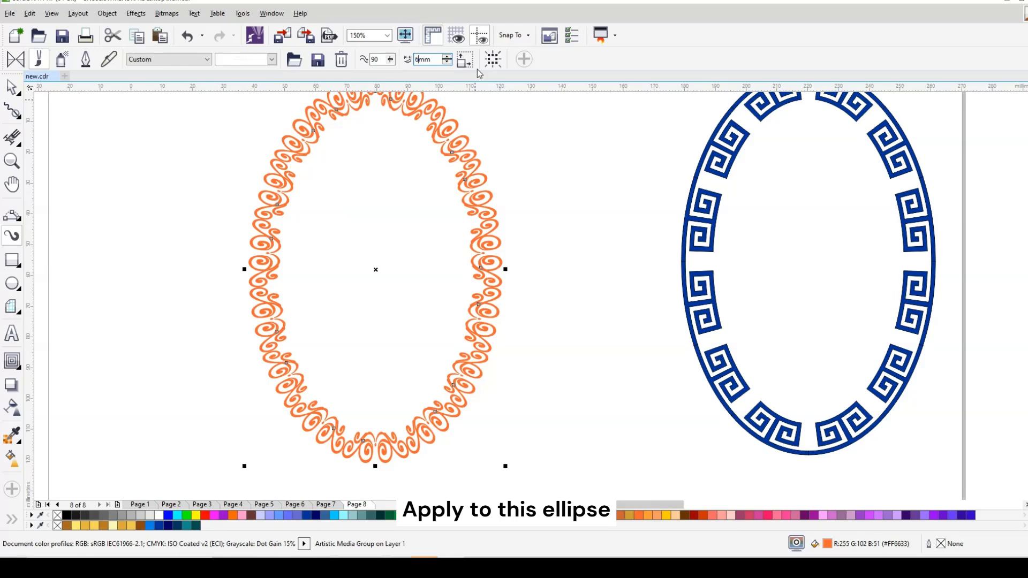
pyautogui.press('Return')
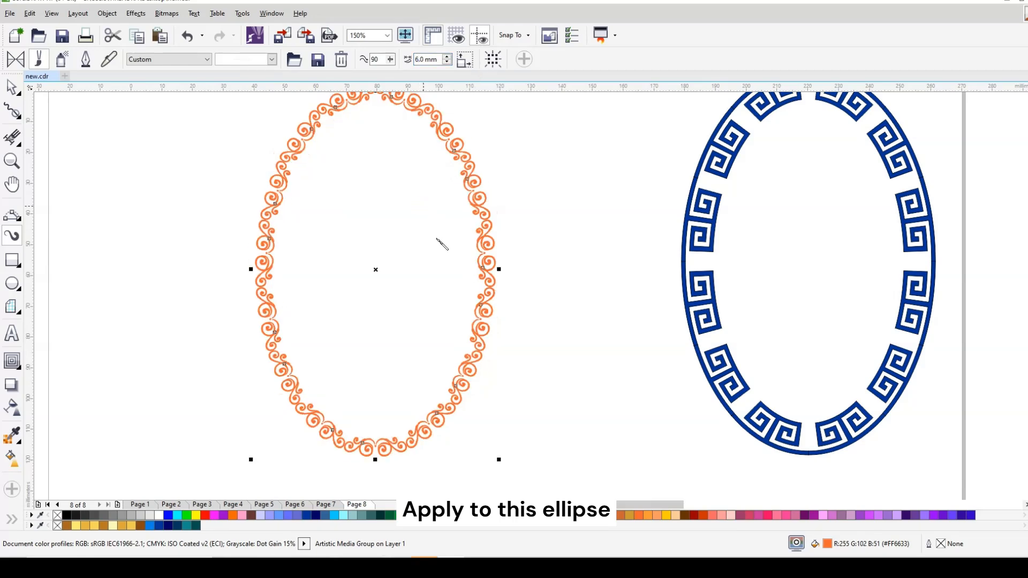
pyautogui.scroll(-1, 441, 254)
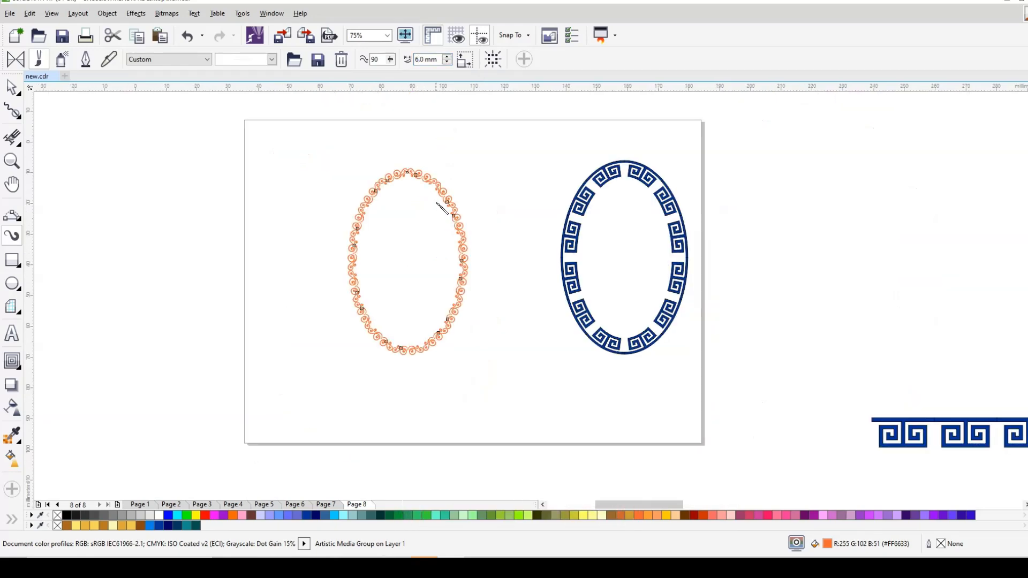
pyautogui.scroll(2, 435, 202)
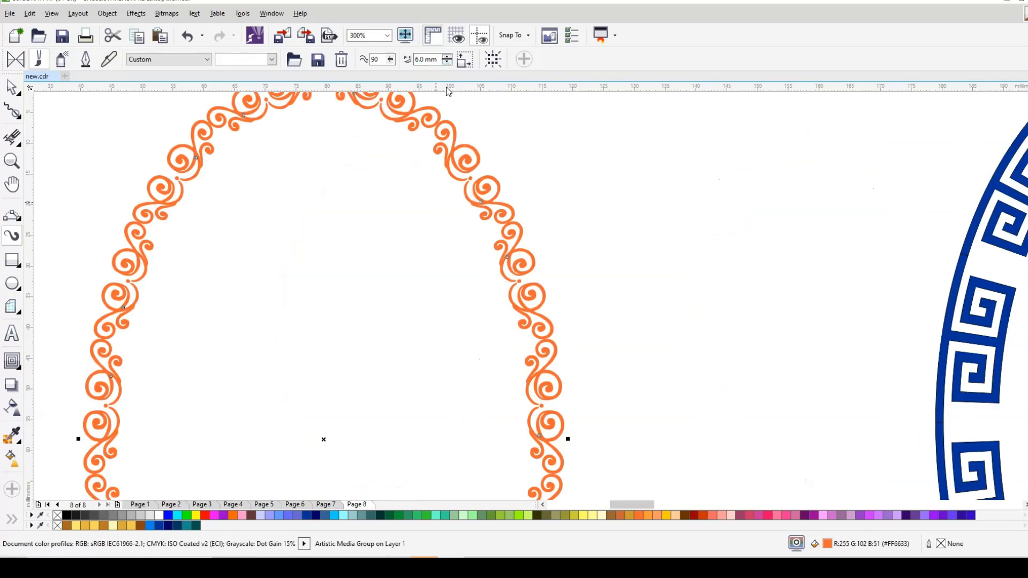
pyautogui.scroll(-1, 453, 101)
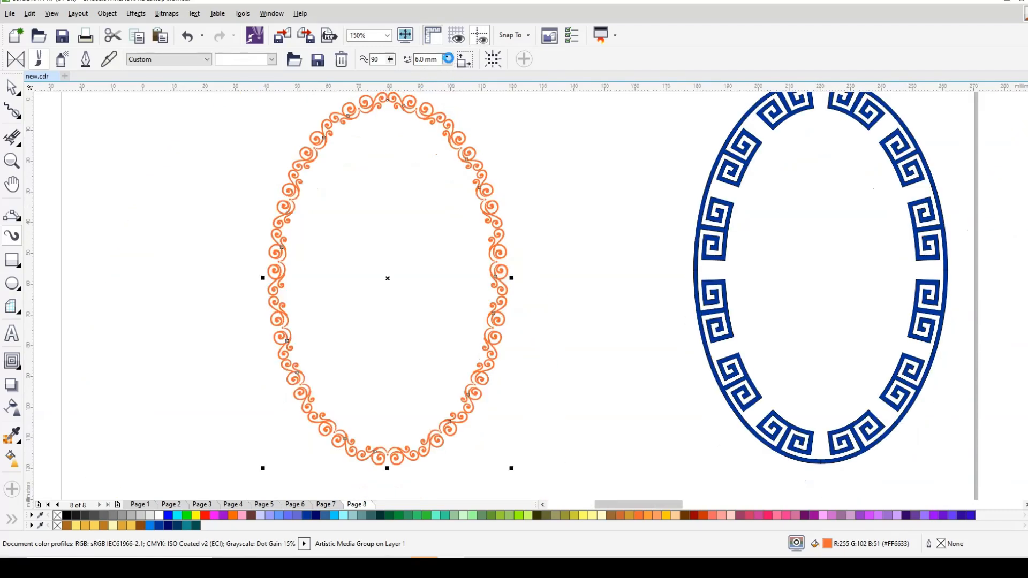
# Increase the scroll border's stroke width in increments up to 9.5 mm.
pyautogui.click(447, 57)
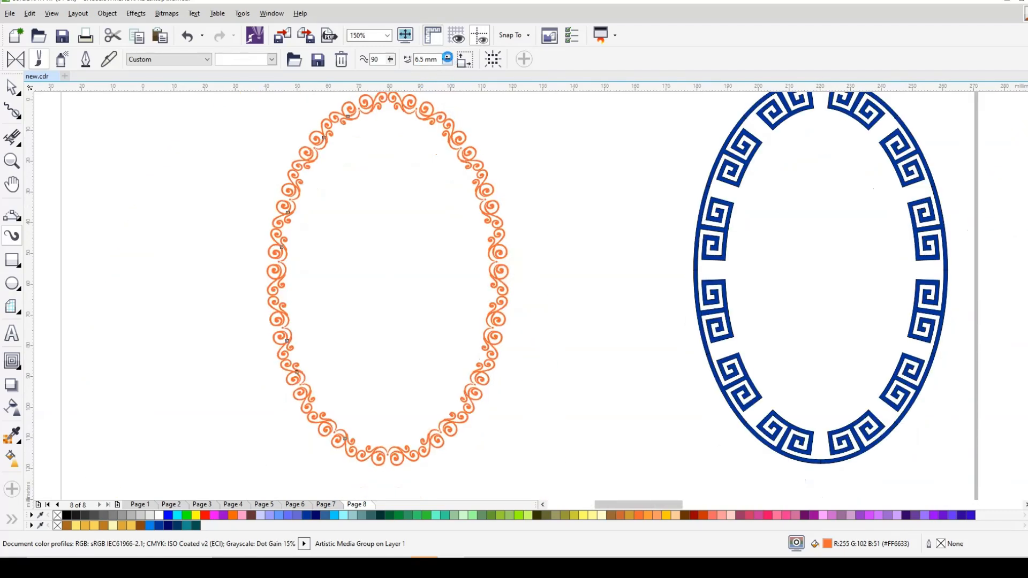
pyautogui.click(447, 57)
pyautogui.click(447, 56)
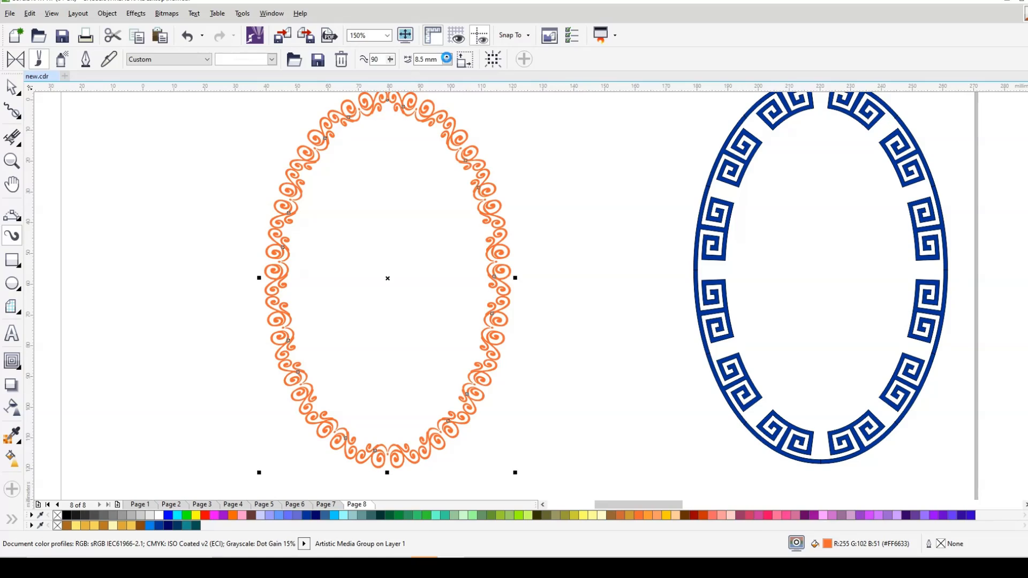
pyautogui.click(447, 57)
# Try a stroke width of 25 mm on the scroll border.
pyautogui.moveTo(439, 60); pyautogui.dragTo(396, 65)
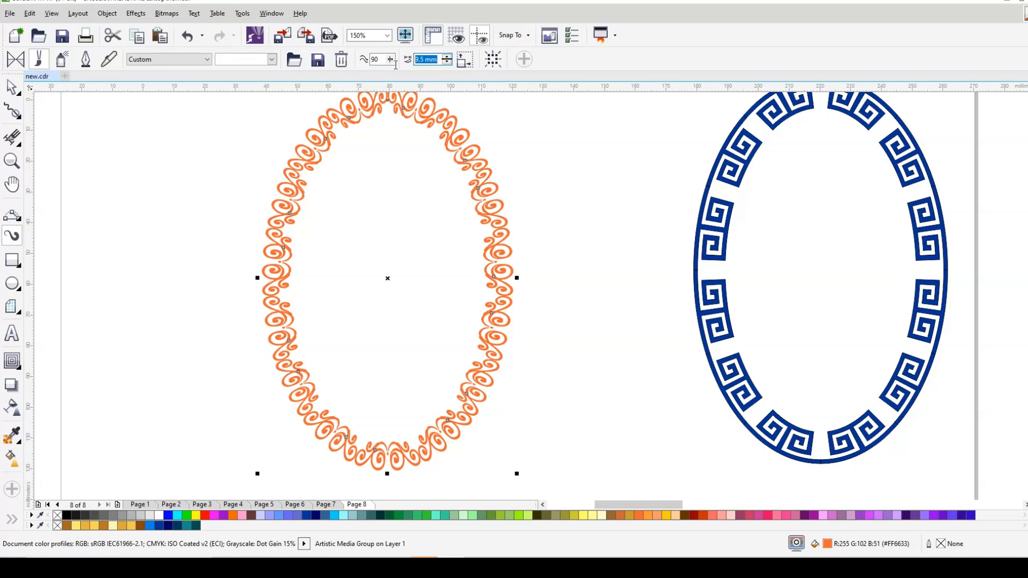
pyautogui.write('25')
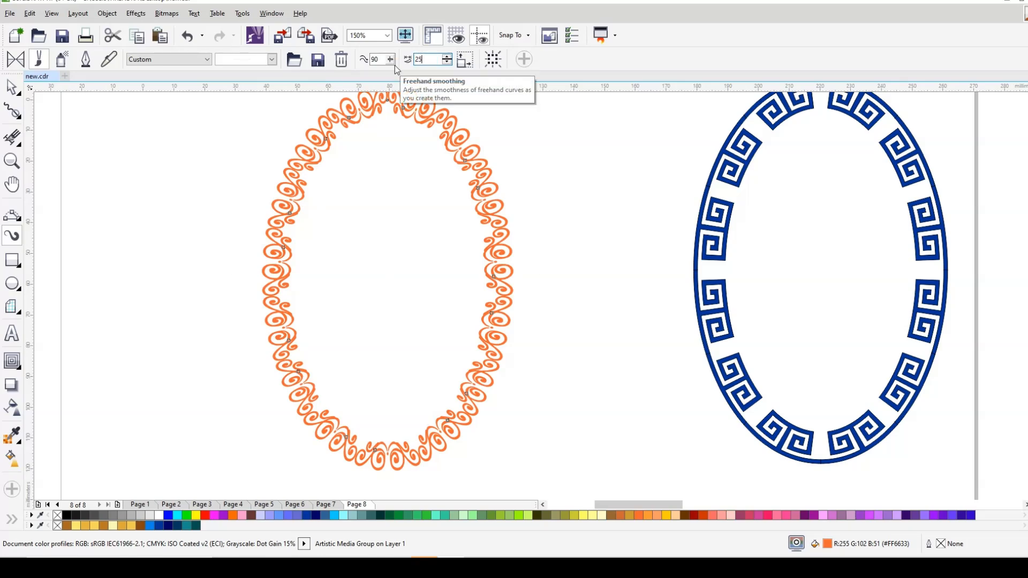
pyautogui.press('Return')
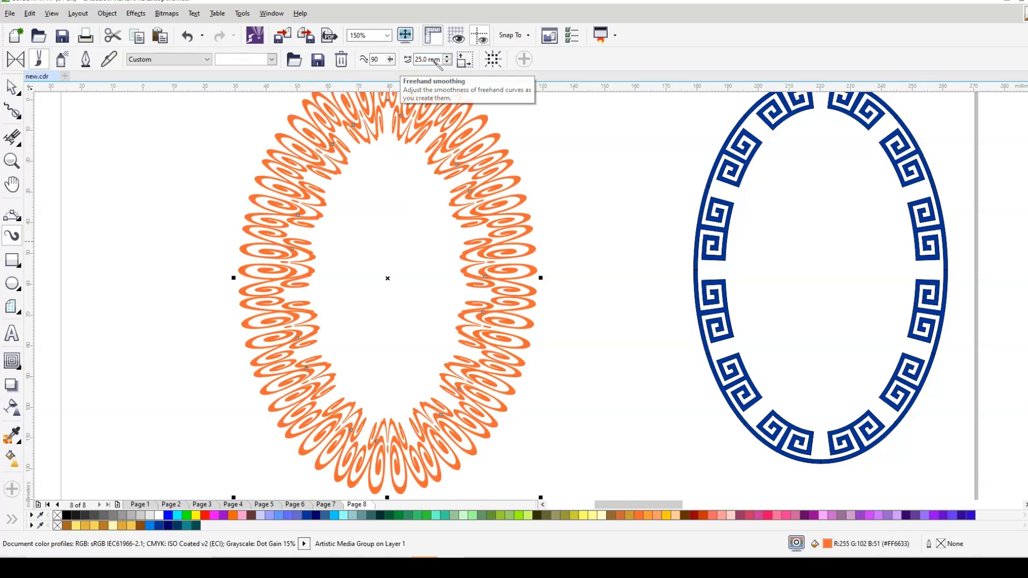
# Try stroke widths of 5 mm and 8 mm on the scroll border.
pyautogui.moveTo(439, 59); pyautogui.dragTo(399, 63)
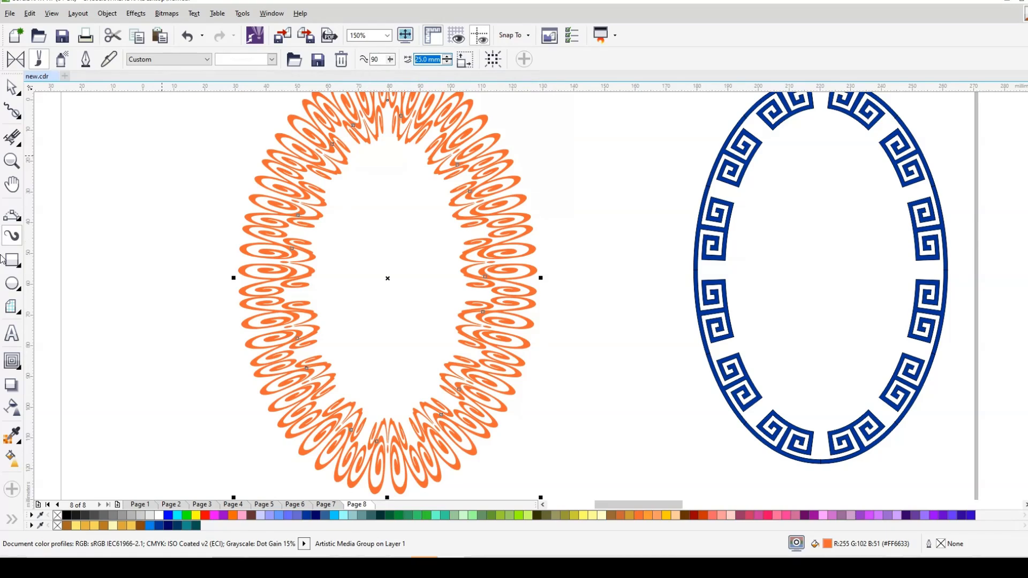
pyautogui.write('5')
pyautogui.press('Return')
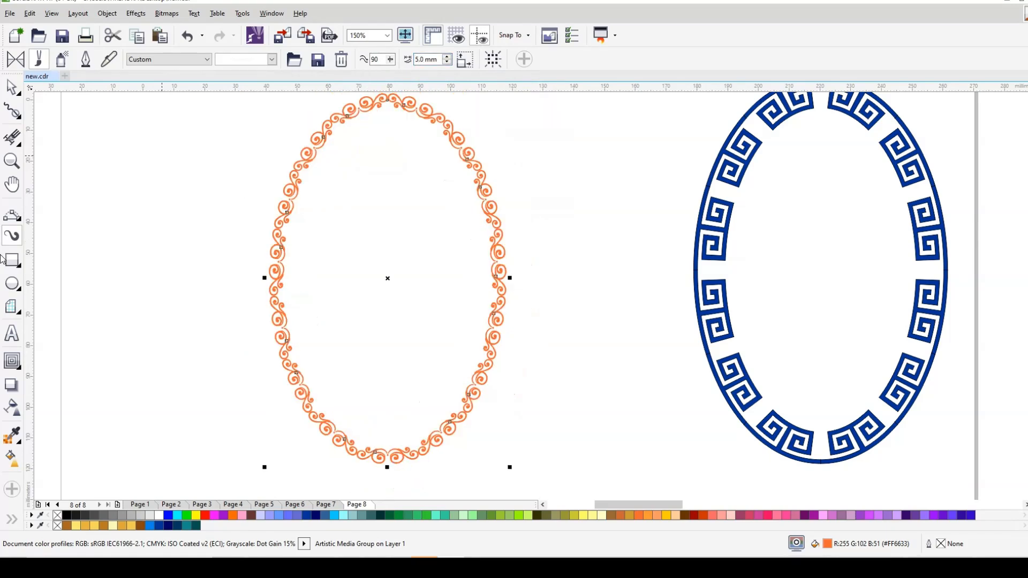
pyautogui.moveTo(440, 59); pyautogui.dragTo(416, 59)
pyautogui.write('8')
pyautogui.press('Return')
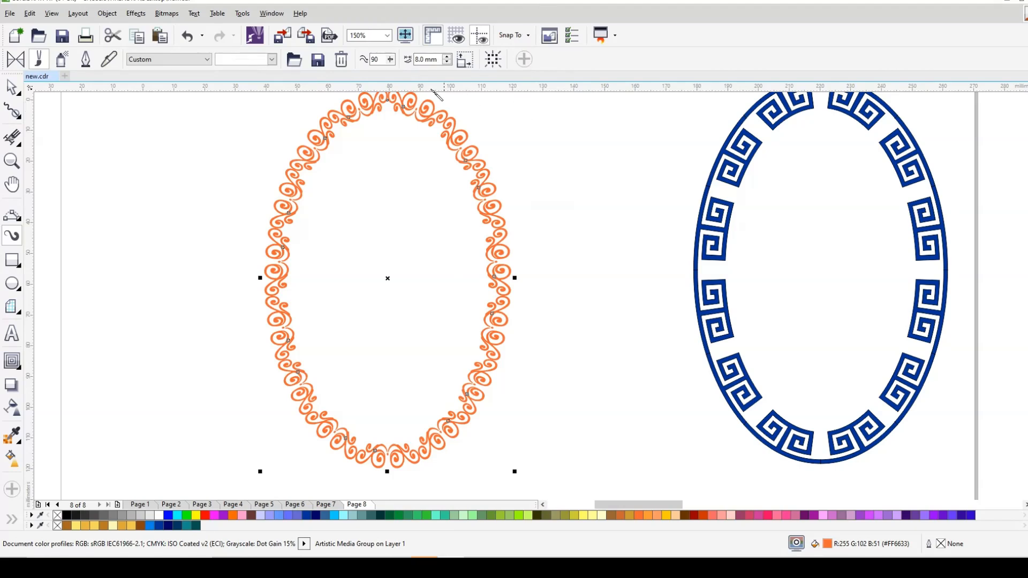
# Return the scroll border's stroke width to 6 mm.
pyautogui.moveTo(439, 59); pyautogui.dragTo(415, 59)
pyautogui.write('6')
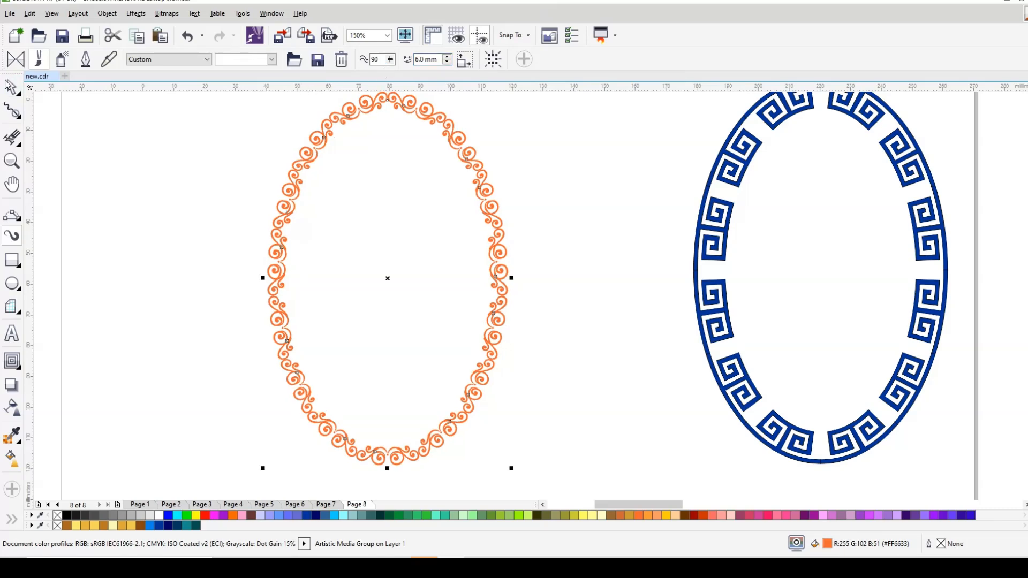
pyautogui.scroll(-2, 437, 304)
pyautogui.scroll(-1, 440, 305)
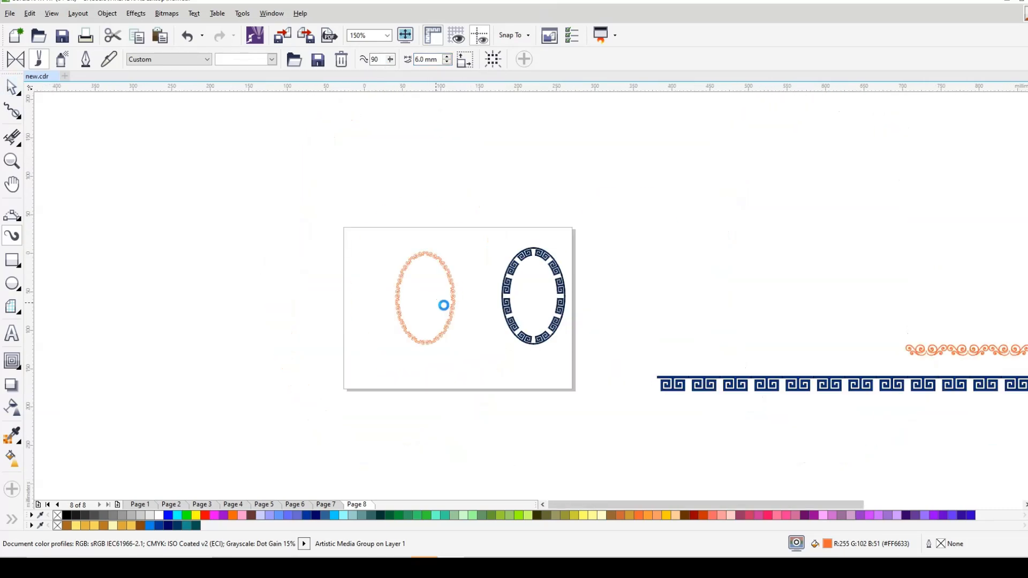
pyautogui.scroll(1, 445, 306)
# Break the orange scroll border apart from its underlying ellipse.
pyautogui.press('space')
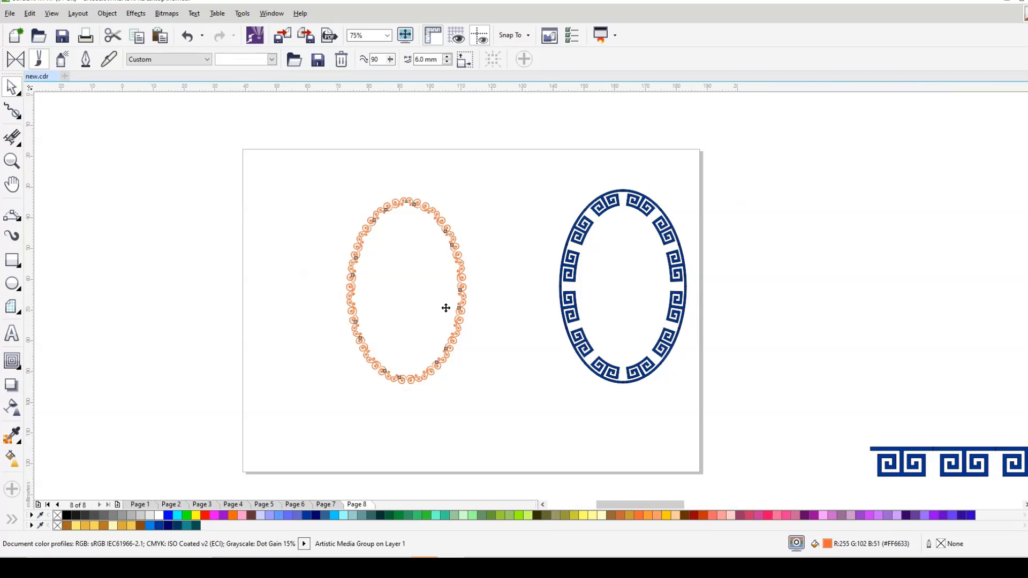
pyautogui.scroll(1, 445, 308)
pyautogui.scroll(-1, 482, 284)
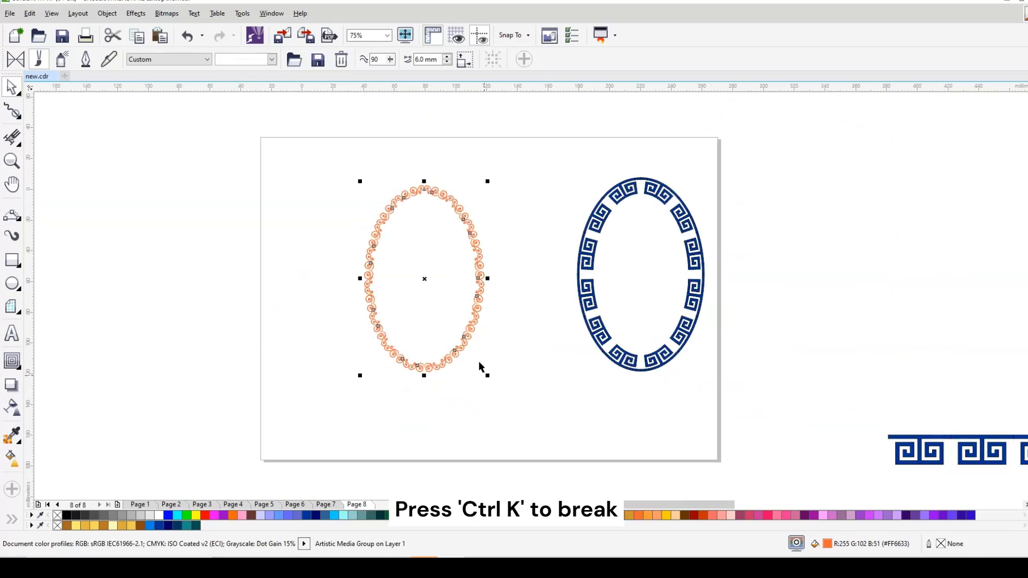
pyautogui.click(537, 302)
pyautogui.hotkey('ctrl', 'k')
pyautogui.click(502, 194)
# Move the ellipse separated from the scroll border off the page, to its left.
pyautogui.click(431, 257)
pyautogui.moveTo(431, 257); pyautogui.dragTo(310, 285)
pyautogui.moveTo(194, 320); pyautogui.dragTo(151, 336)
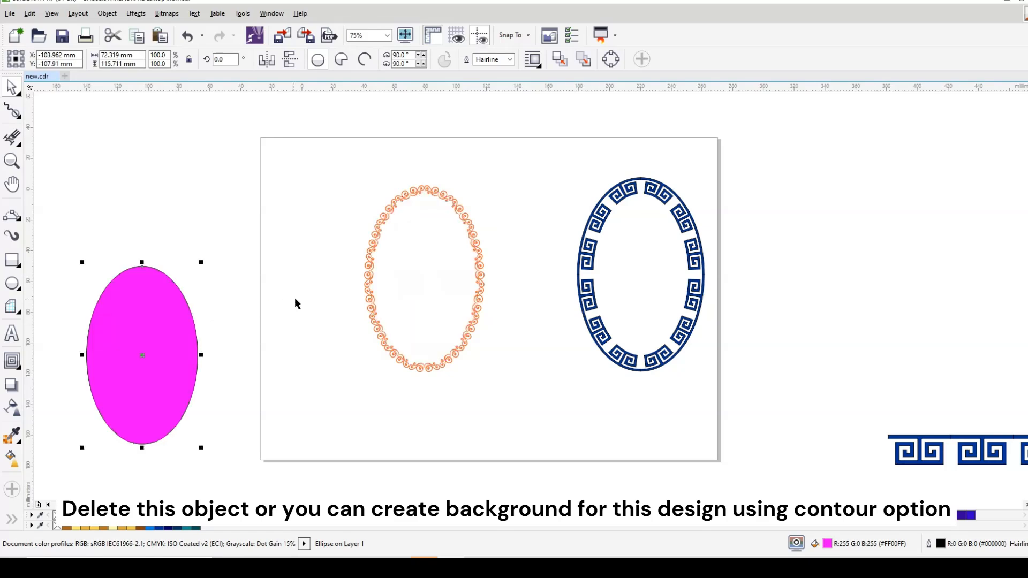
# Break the blue Greek-key border apart from its underlying ellipse and delete the separated ellipse.
pyautogui.moveTo(296, 144); pyautogui.dragTo(540, 402)
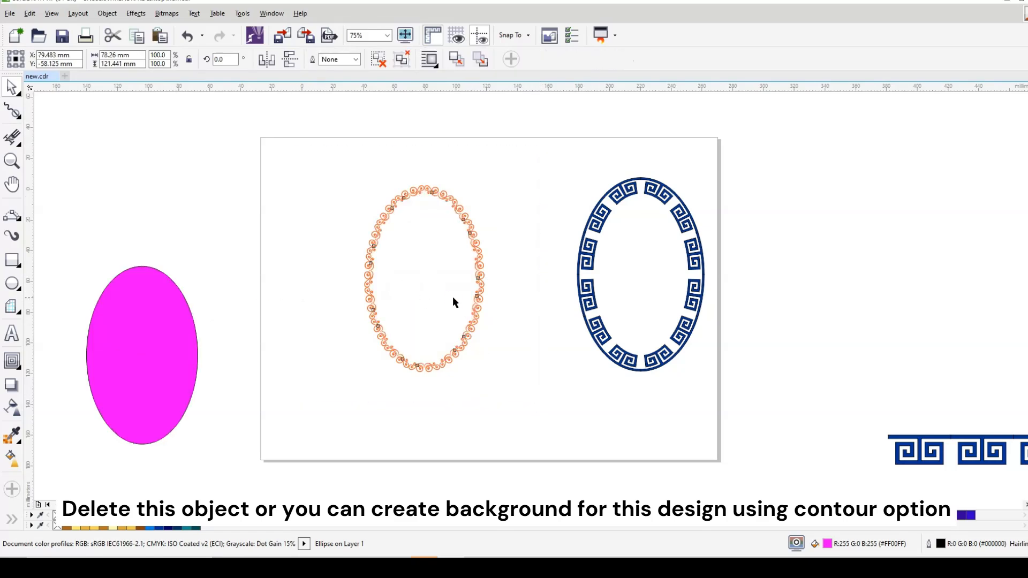
pyautogui.scroll(2, 452, 296)
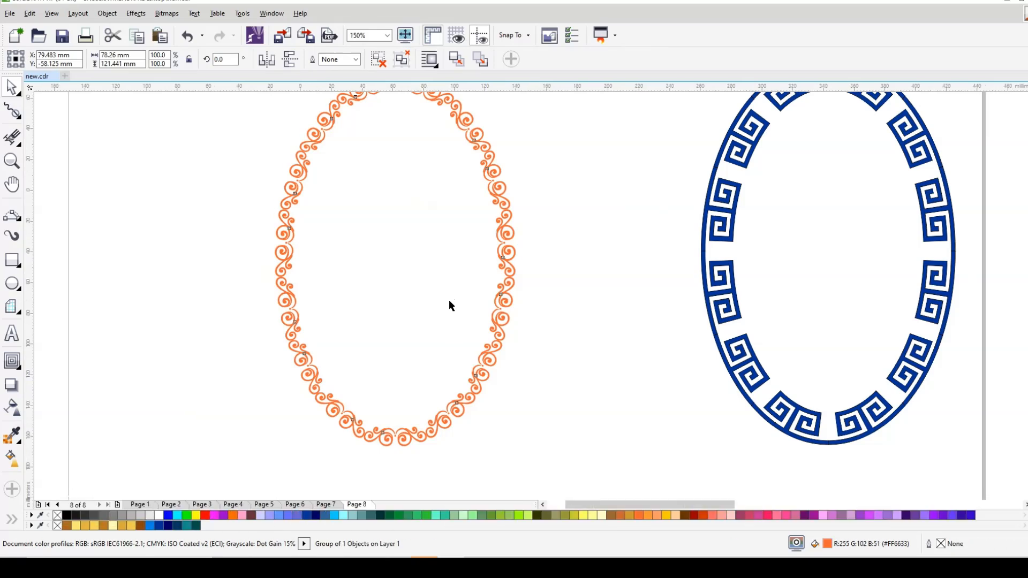
pyautogui.scroll(-2, 450, 301)
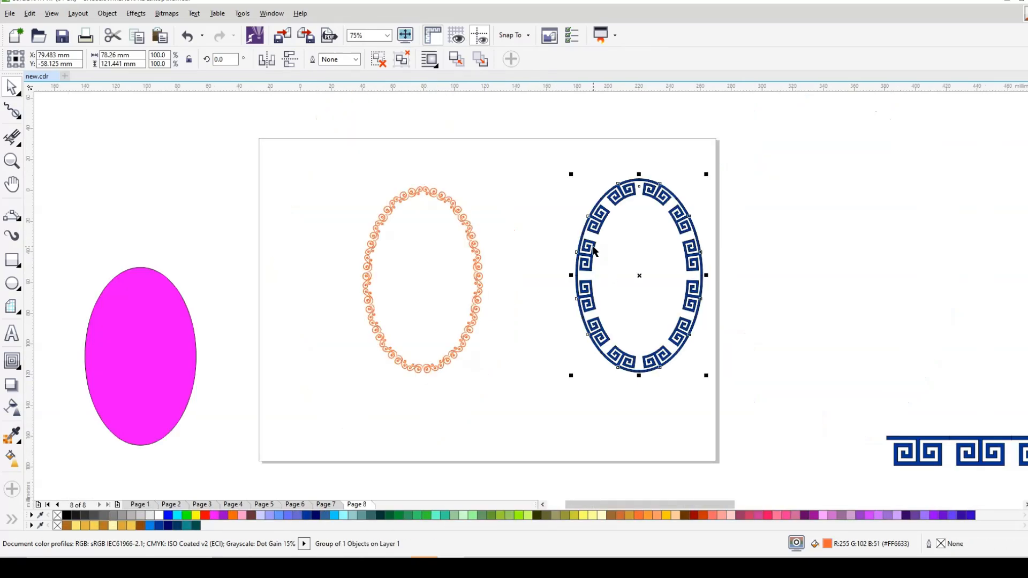
pyautogui.hotkey('ctrl', 'k')
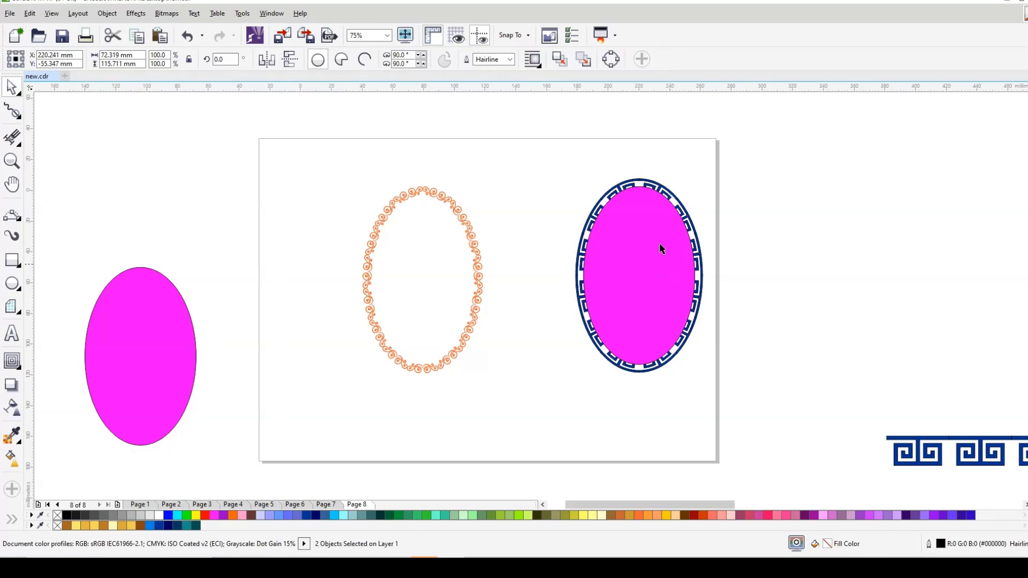
pyautogui.press('Delete')
# Move the Greek-key border close beside the scroll border and delete the magenta ellipse left of the page.
pyautogui.moveTo(550, 149); pyautogui.dragTo(731, 410)
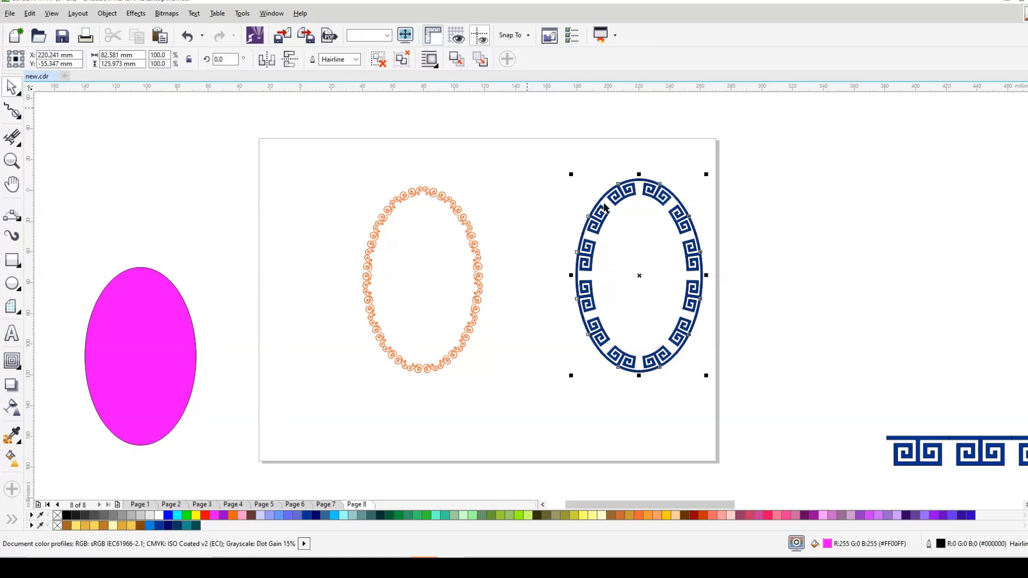
pyautogui.moveTo(637, 278); pyautogui.dragTo(567, 292)
pyautogui.click(172, 366)
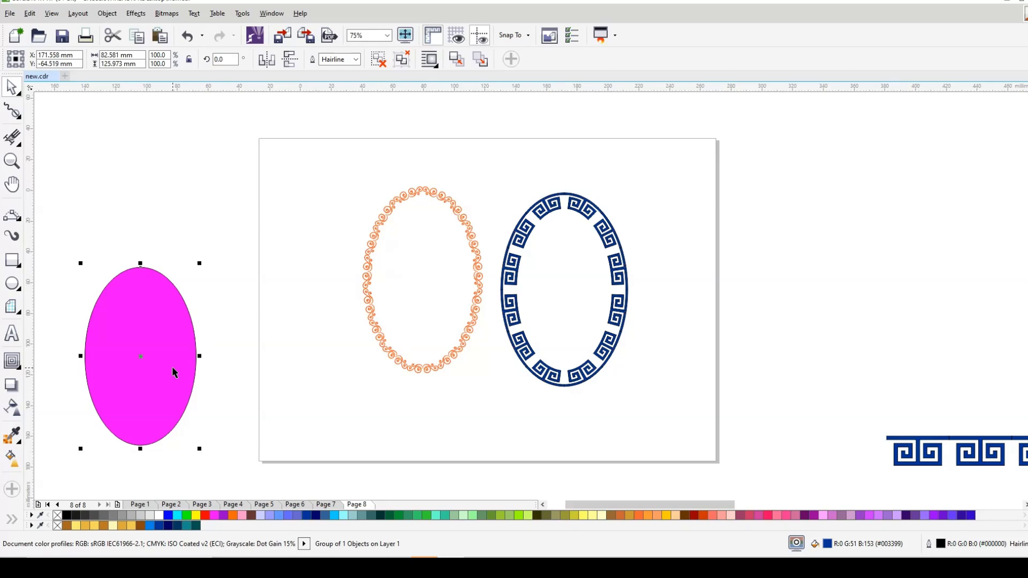
pyautogui.press('Delete')
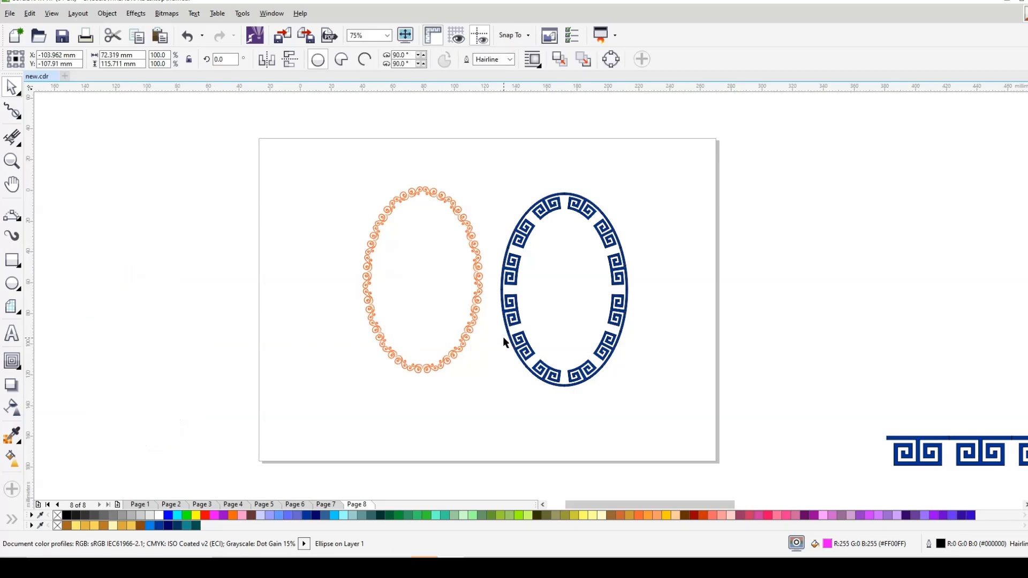
# Align the scroll and Greek-key borders on their vertical centres and shift the pair slightly down and right.
pyautogui.scroll(2, 499, 332)
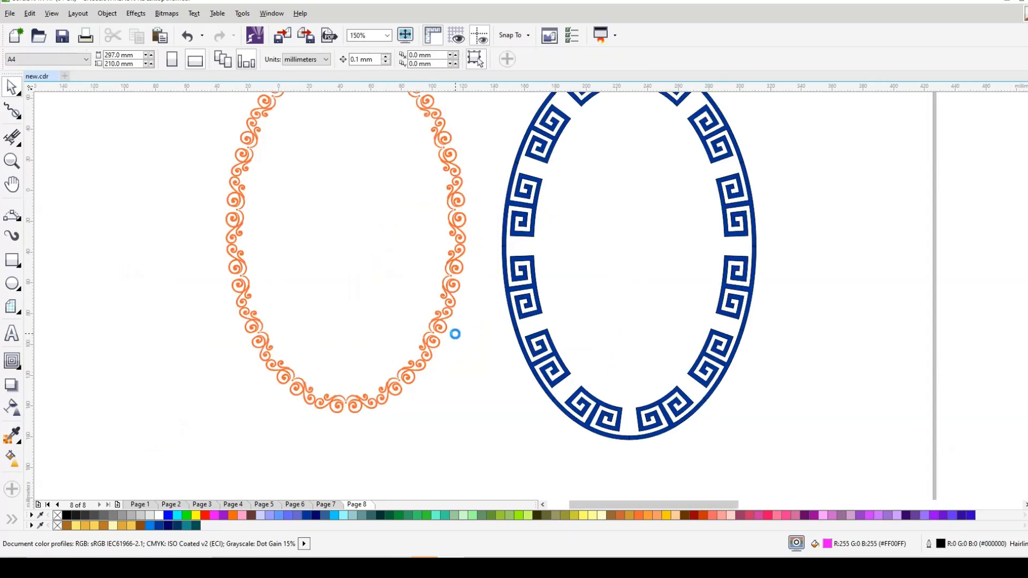
pyautogui.scroll(-2, 455, 332)
pyautogui.moveTo(259, 158); pyautogui.dragTo(663, 441)
pyautogui.scroll(2, 485, 295)
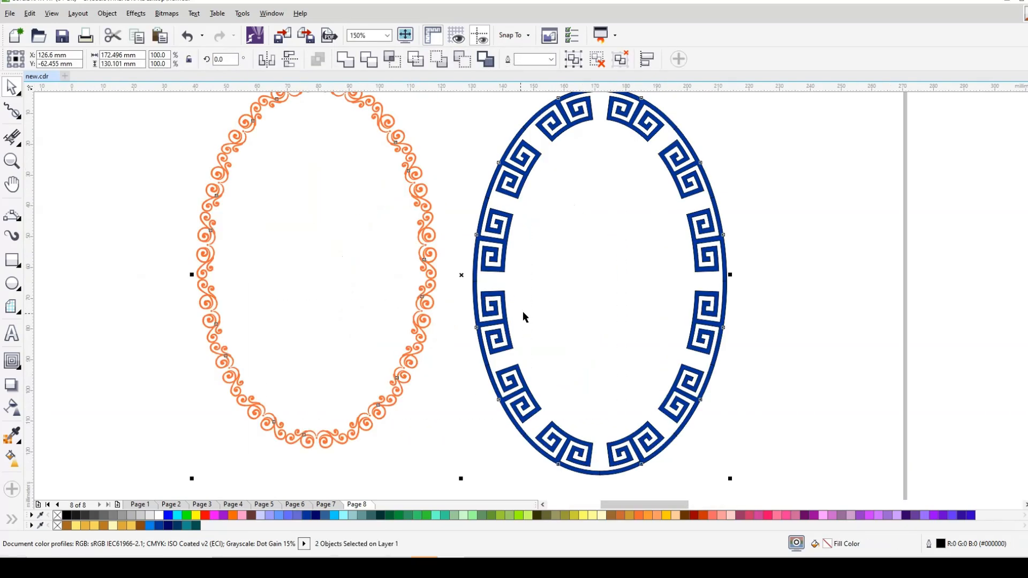
pyautogui.moveTo(468, 310); pyautogui.dragTo(473, 307)
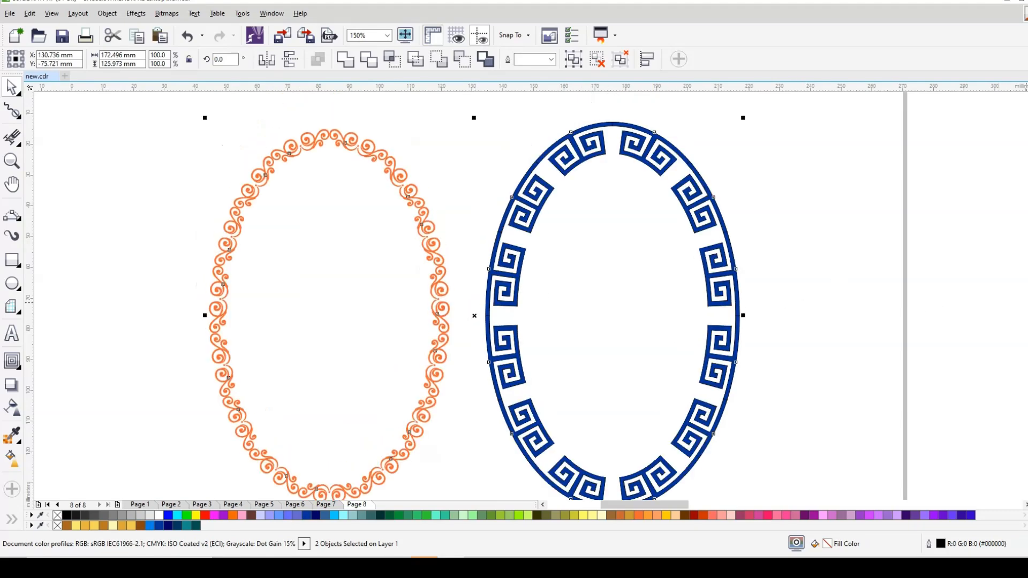
pyautogui.scroll(-4, 476, 299)
pyautogui.scroll(1, 477, 300)
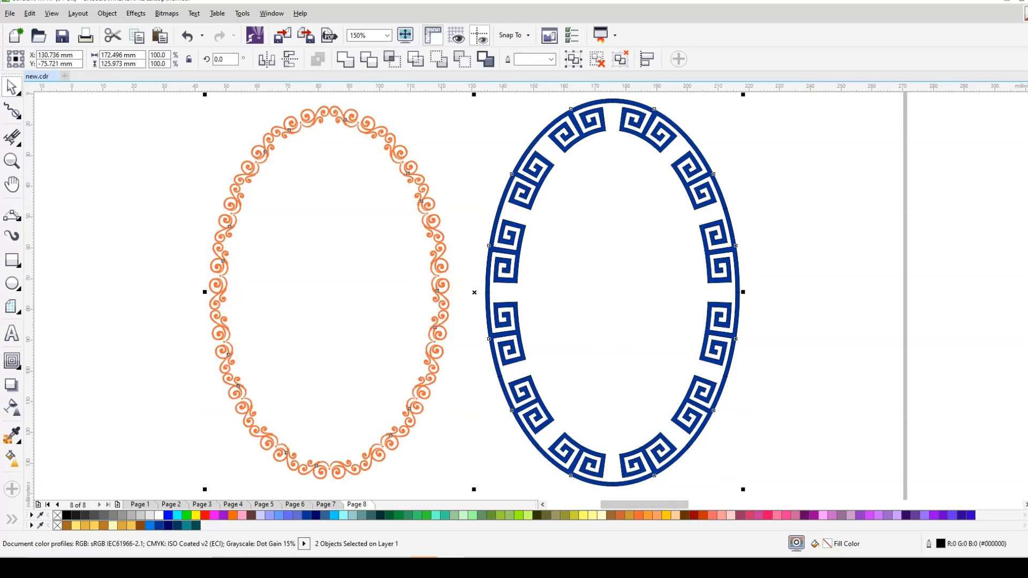